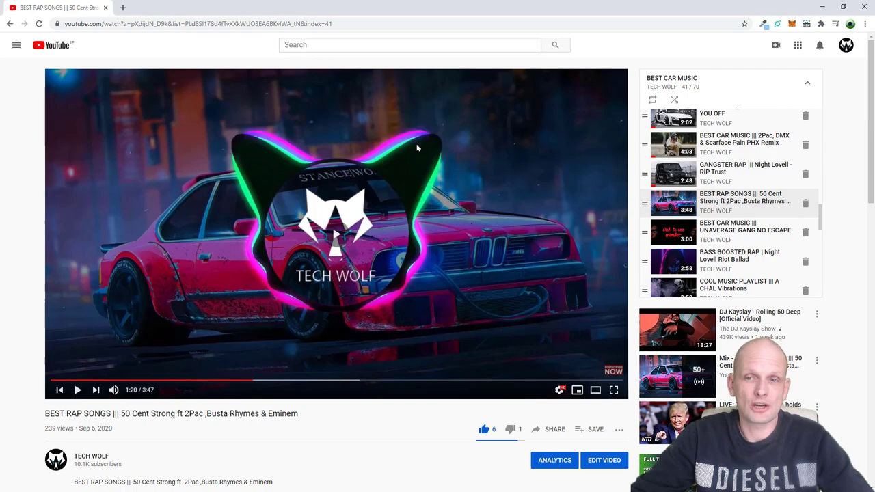
Step: Play a few seconds of the open car music video to see its audio visualizer, and pause it
left_click(417, 147)
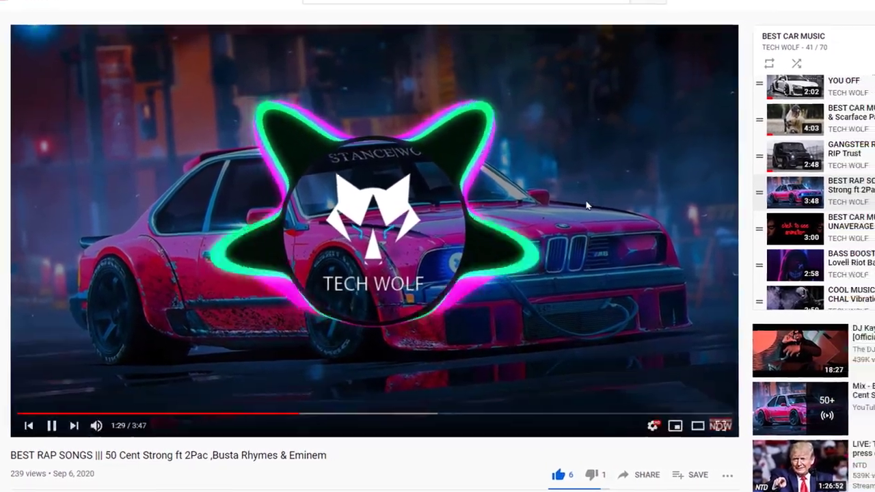
left_click(587, 205)
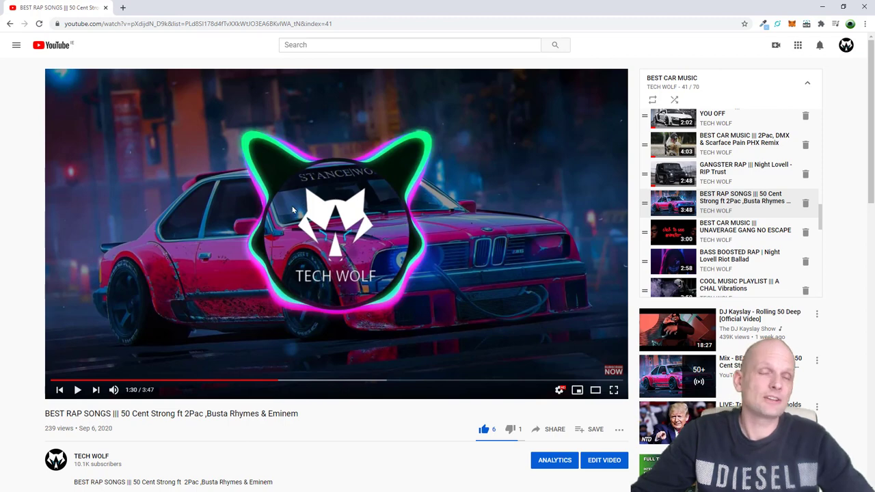
Step: Open the musicvid.org website in a new browser tab
key("ctrl+t")
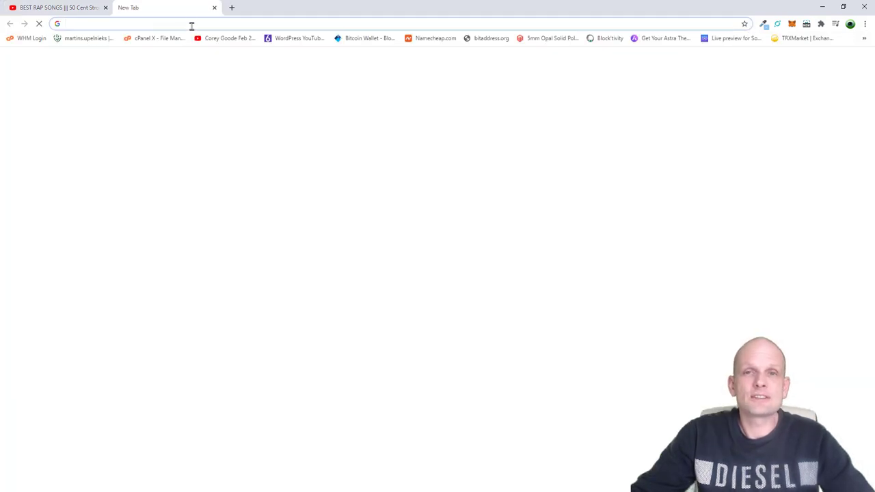
left_click(192, 23)
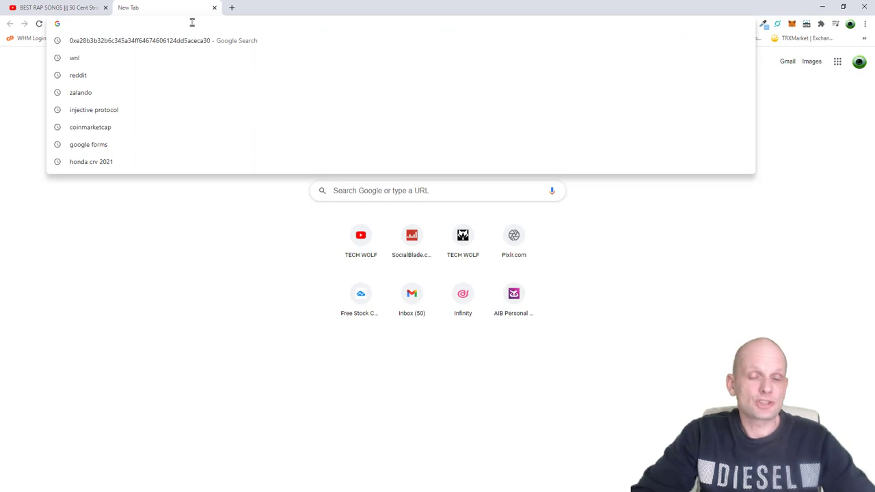
type("musicvid.")
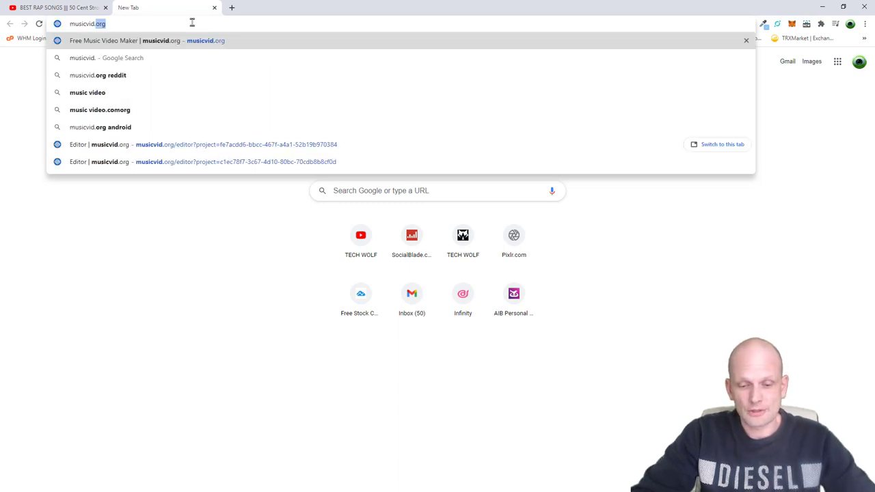
key("Return")
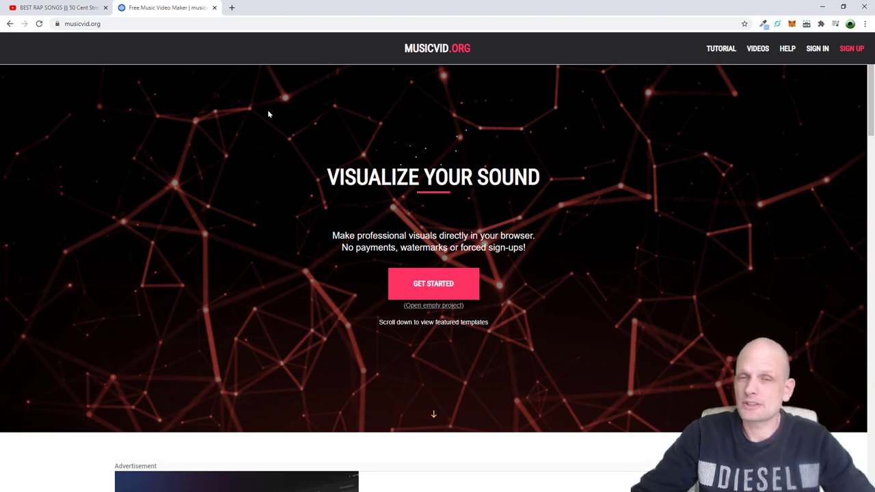
Step: Browse the featured projects and open the Circle Spectrum template in the editor
scroll(284, 129, "down", 5)
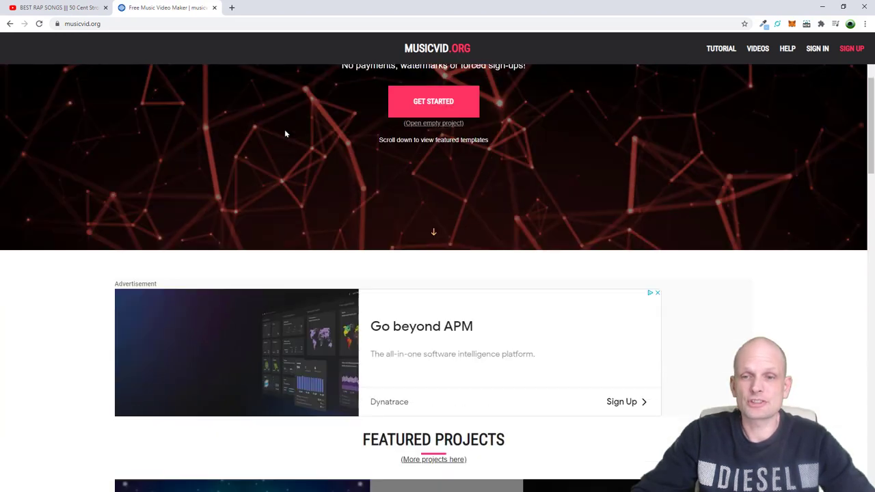
scroll(285, 129, "up", 2)
scroll(284, 136, "down", 6)
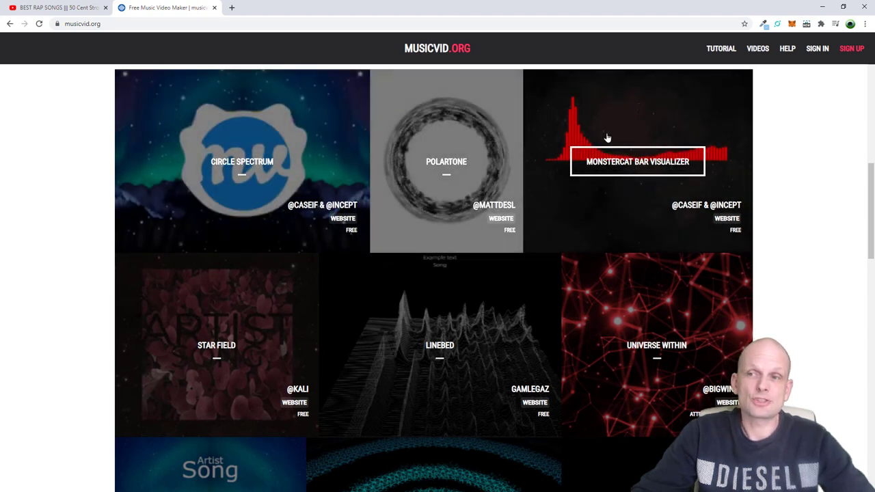
scroll(657, 172, "down", 2)
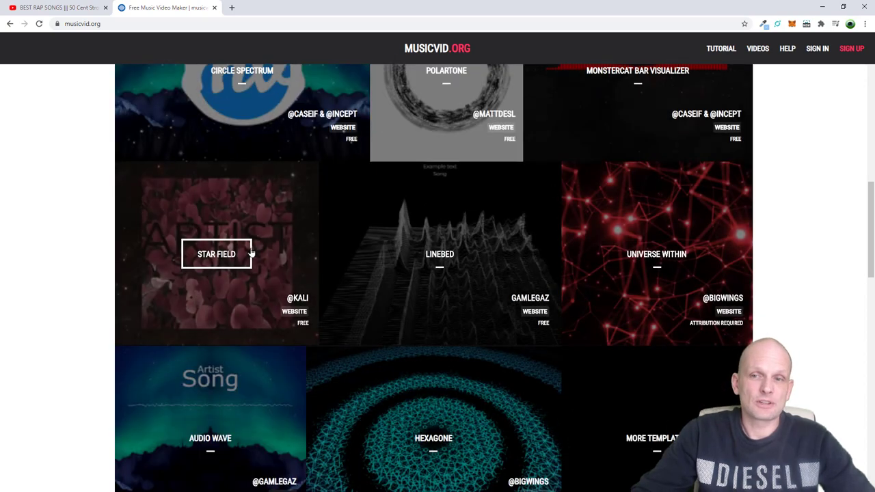
scroll(664, 254, "down", 7)
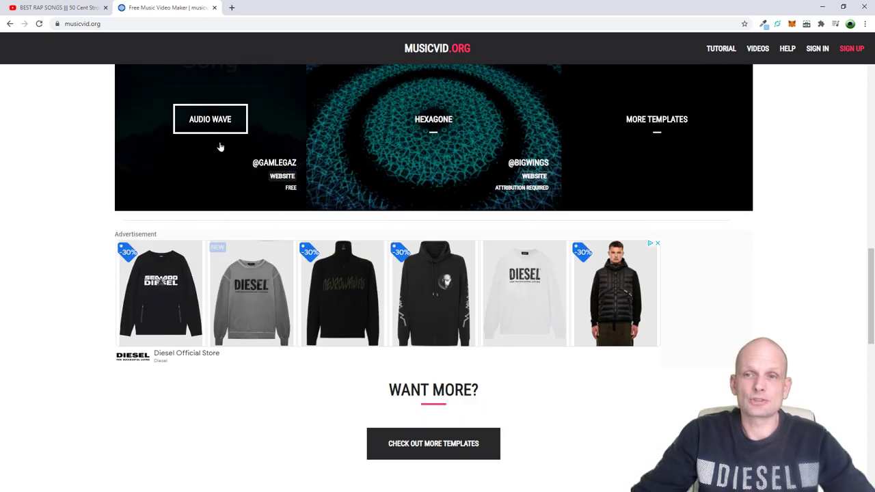
scroll(687, 139, "up", 6)
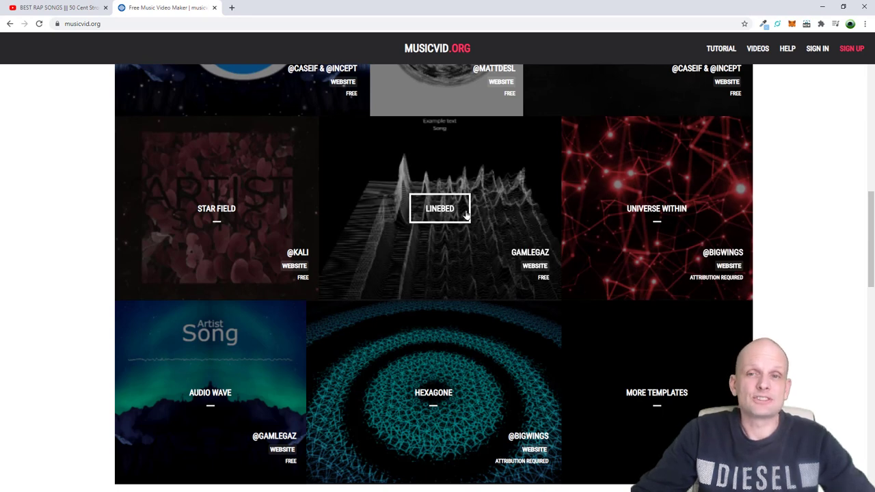
scroll(466, 215, "up", 3)
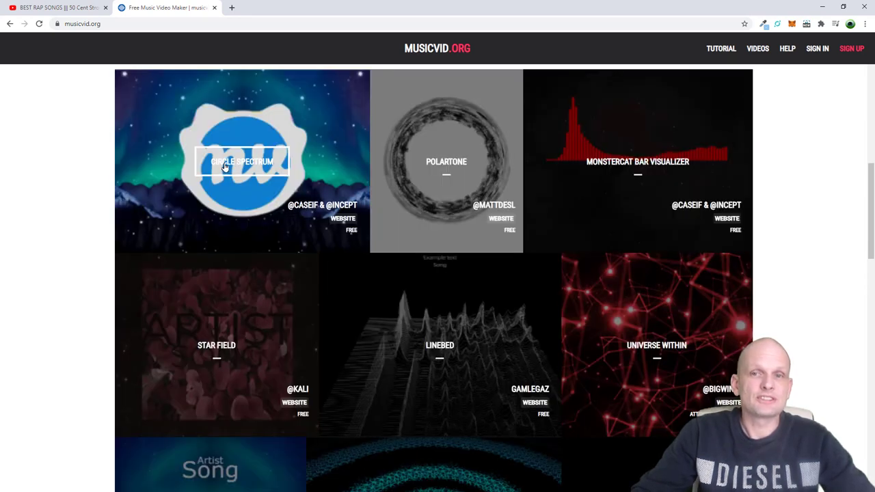
left_click(225, 167)
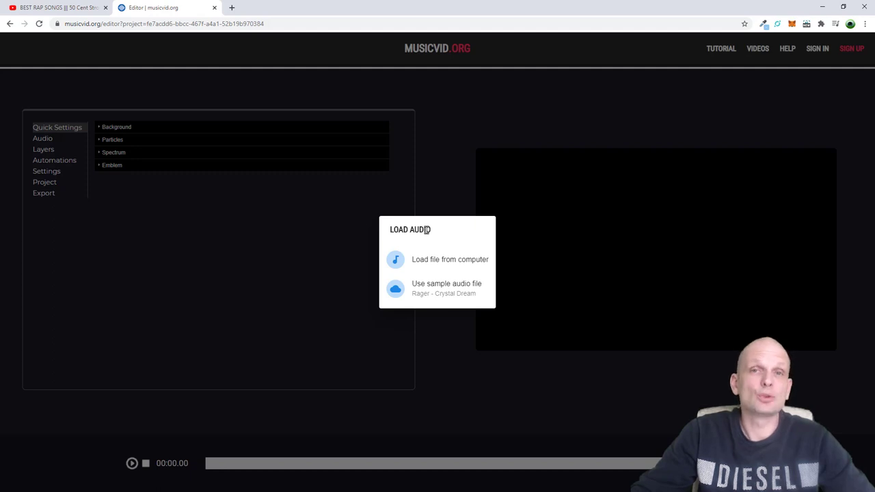
Step: Load the audio file "Cover - Patrick Patrikios" from the computer's Downloads folder into the project
left_click(429, 267)
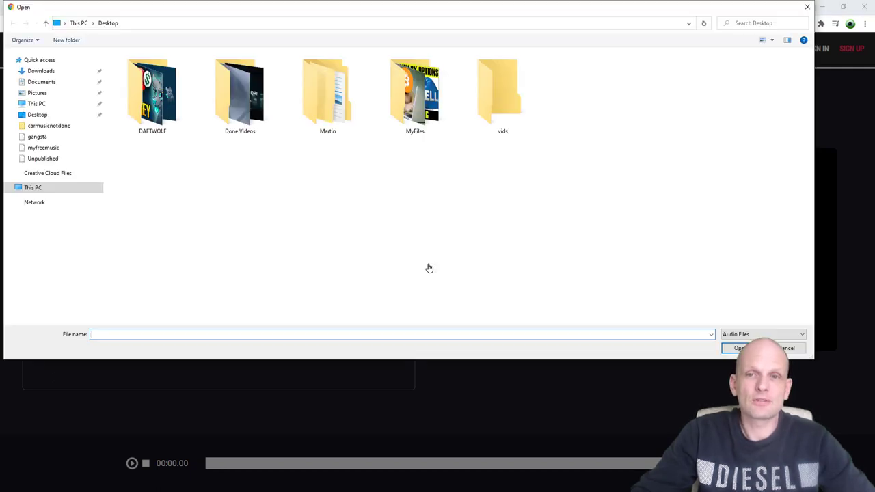
left_click(41, 71)
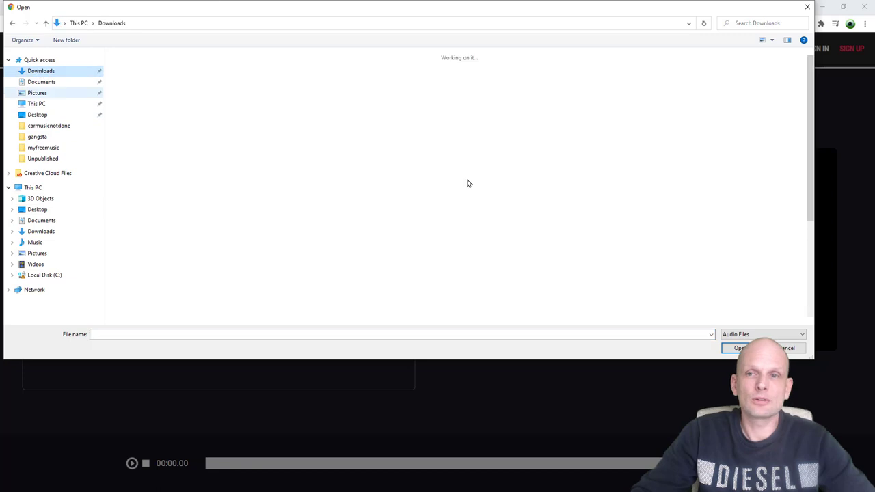
scroll(470, 182, "down", 3)
left_click_drag(807, 146, 806, 203)
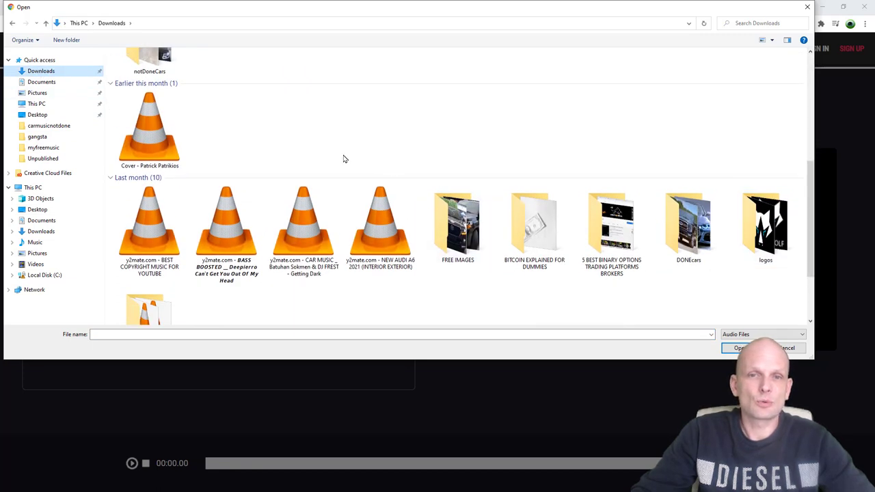
left_click(154, 149)
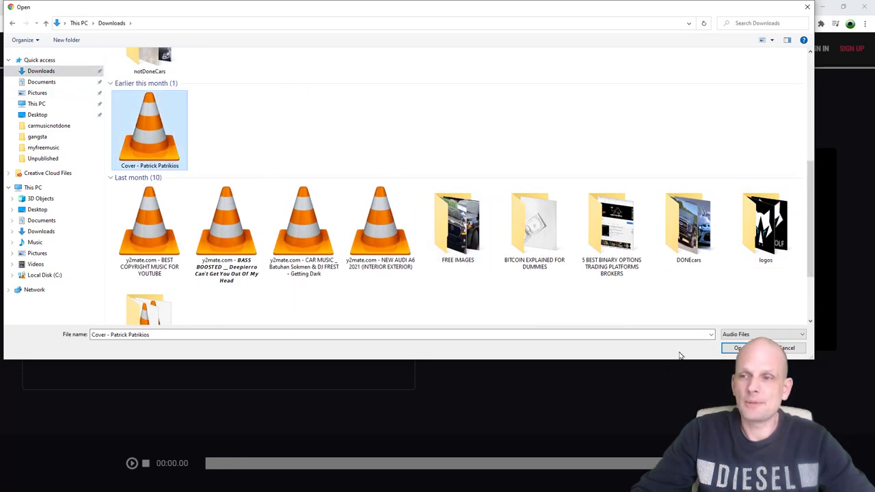
left_click(737, 349)
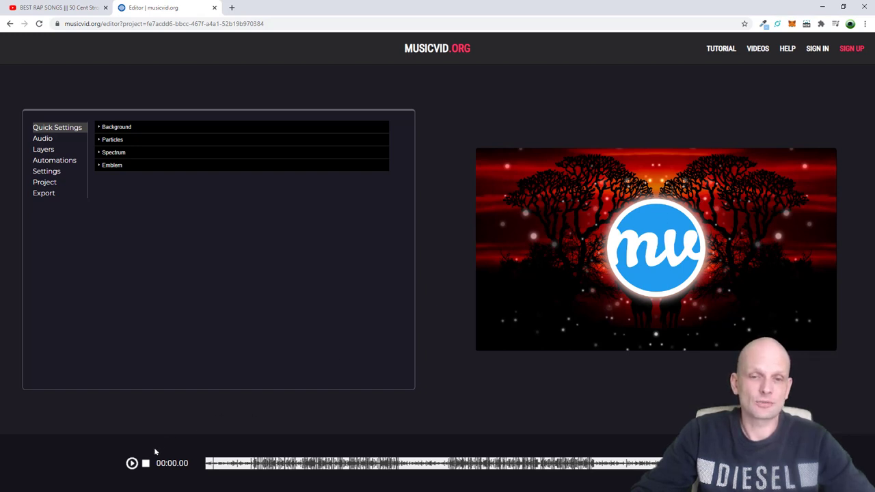
Step: Preview the first seconds of the visualizer with the loaded audio and review the Background settings
left_click(132, 464)
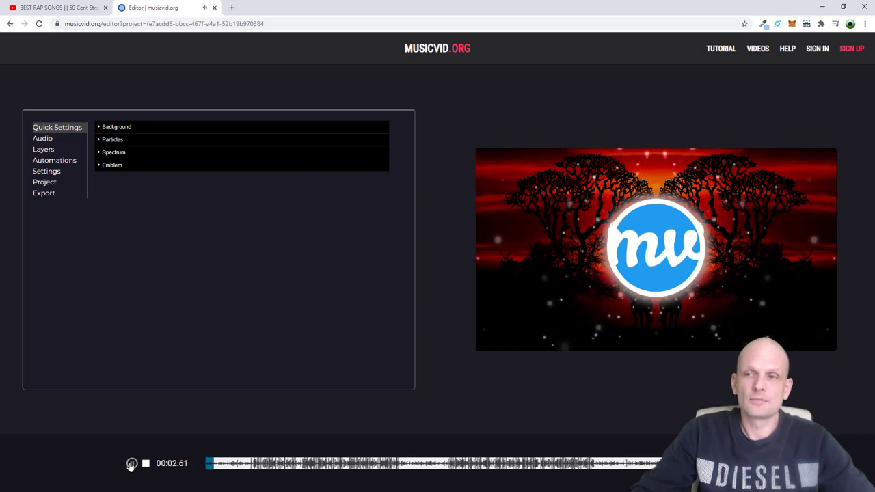
left_click(131, 464)
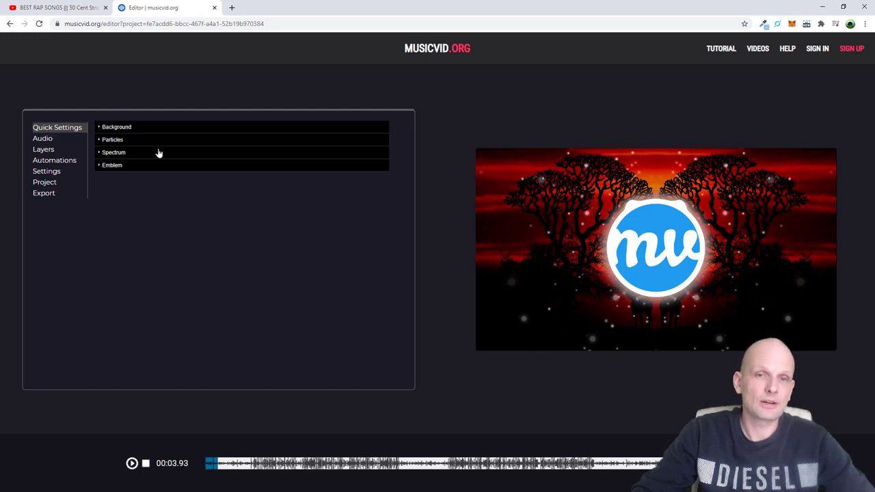
left_click(100, 129)
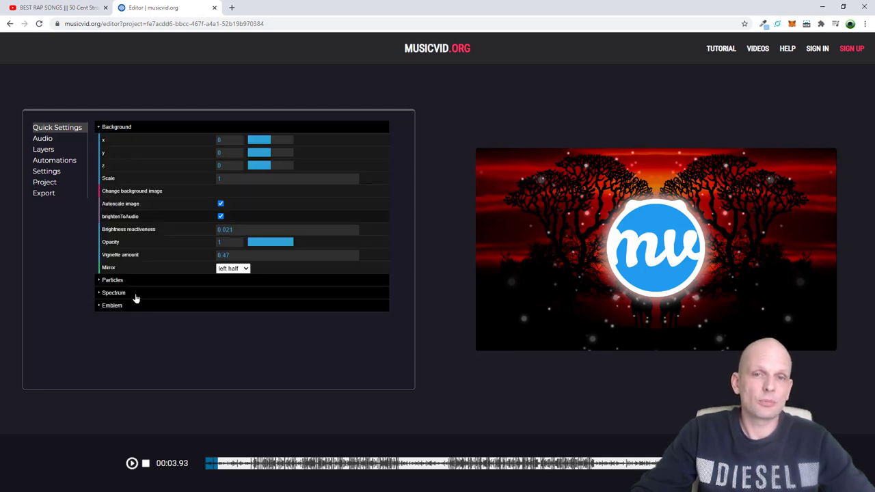
left_click(99, 127)
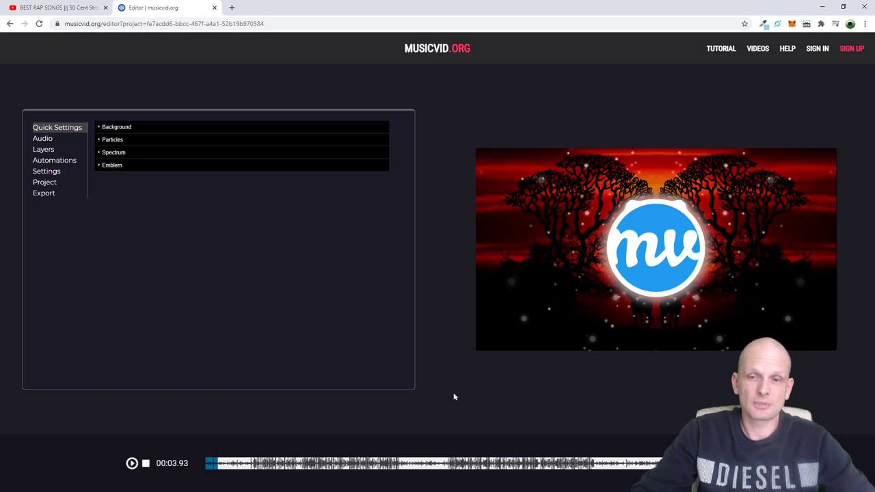
Step: Preview the visualizer from about 20 seconds into the track, pause it, and review the Emblem settings
left_click(271, 464)
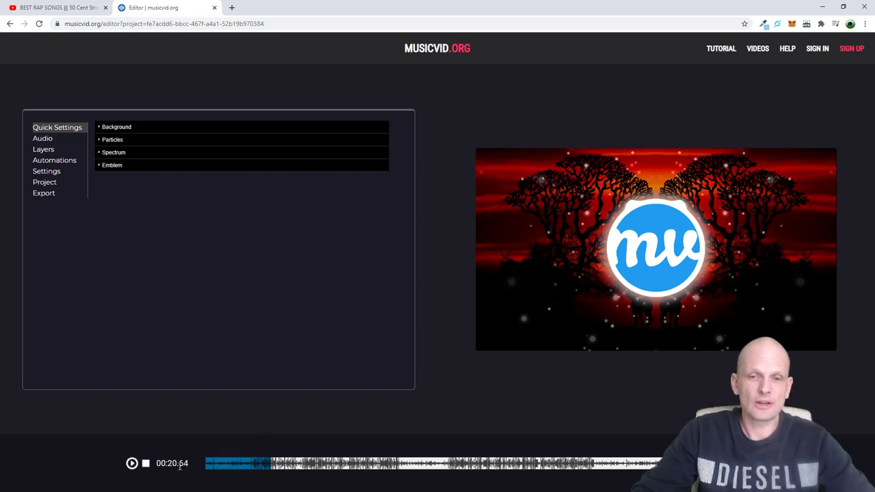
left_click(132, 464)
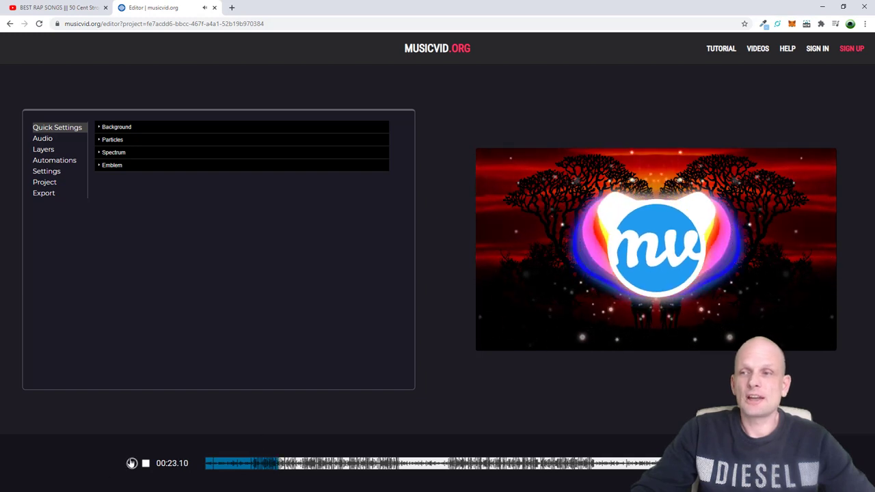
left_click(690, 237)
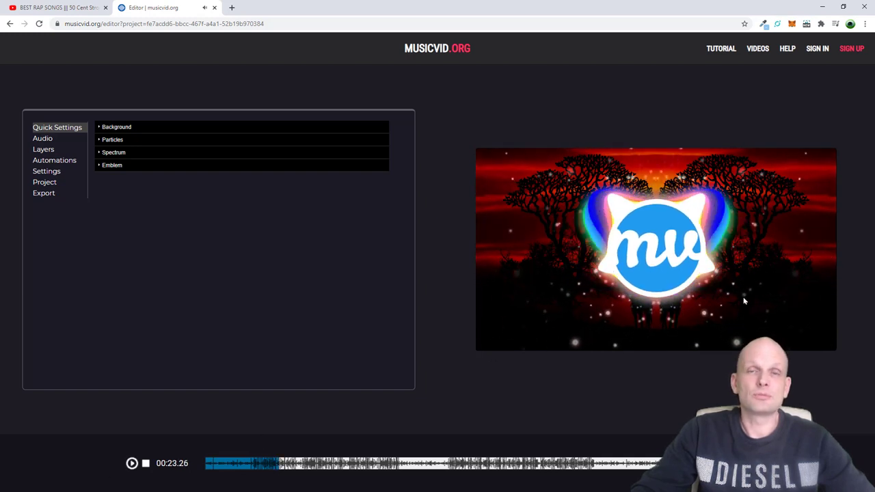
left_click(99, 166)
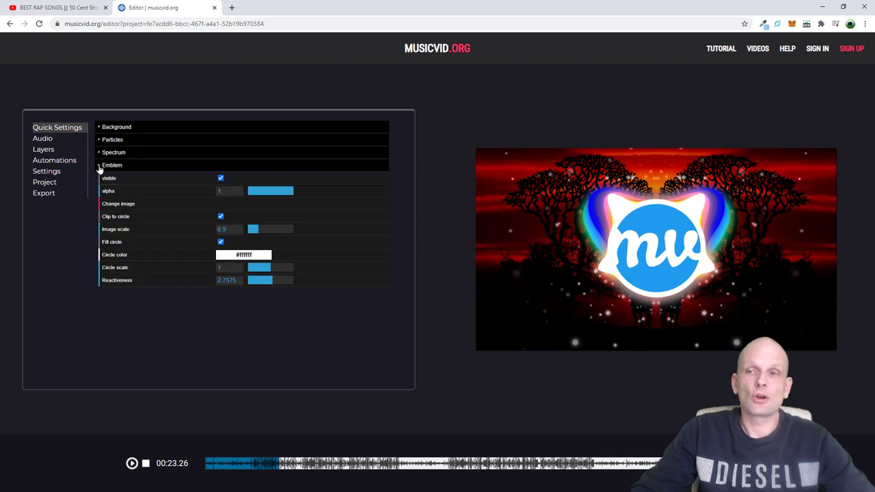
left_click(99, 167)
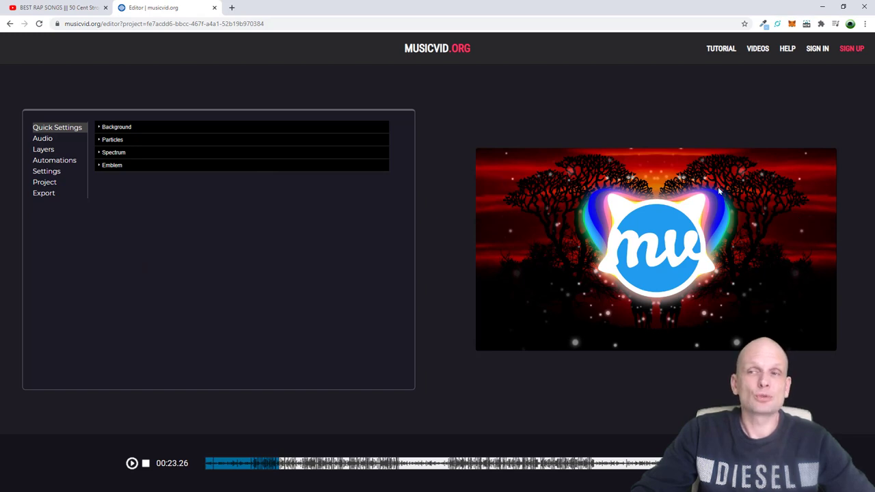
Step: Replace the background image with "INJ INJECTIVE PROTOCOL CRYPTO PRICE PREDICTION AND REVIEW" from Downloads and set its mirroring to none
left_click(100, 127)
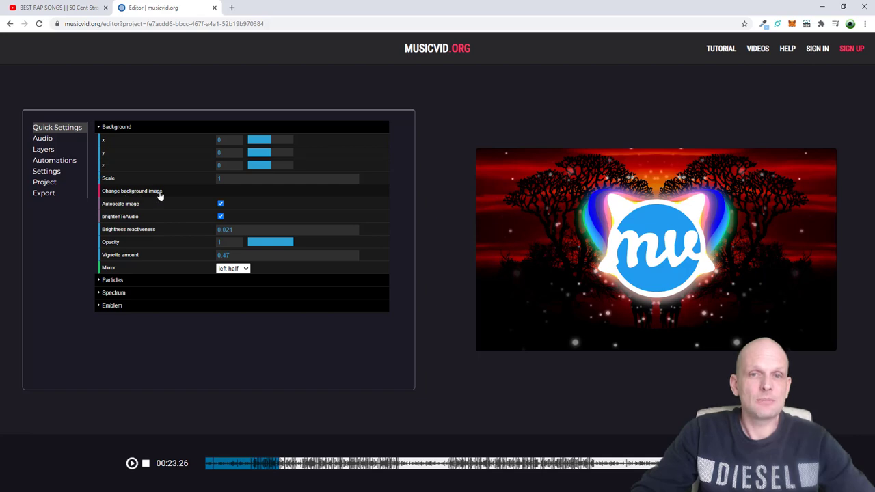
left_click(151, 194)
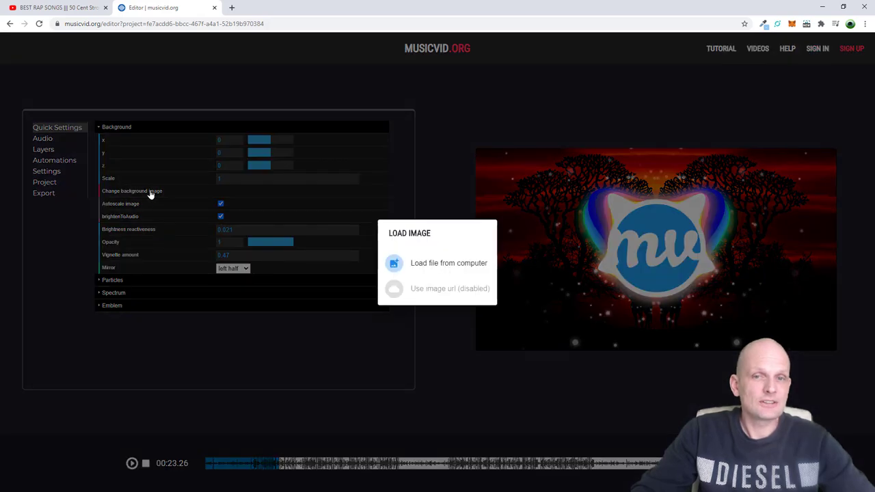
left_click(435, 264)
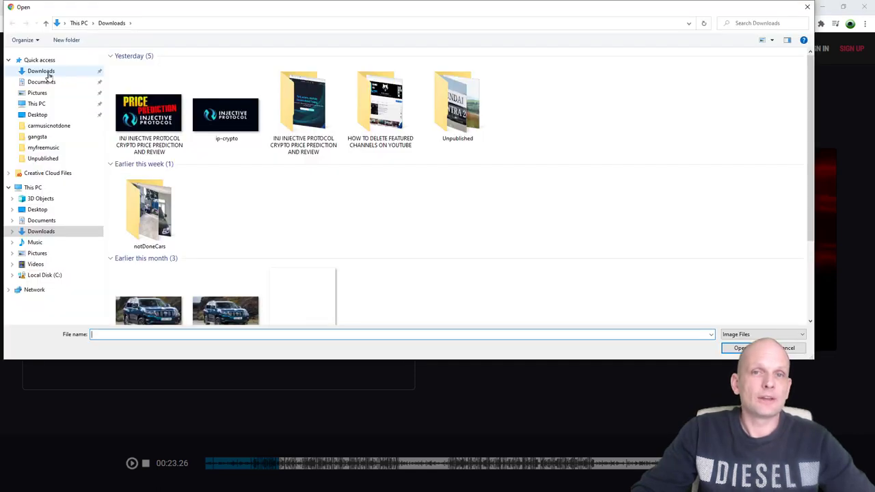
left_click(47, 74)
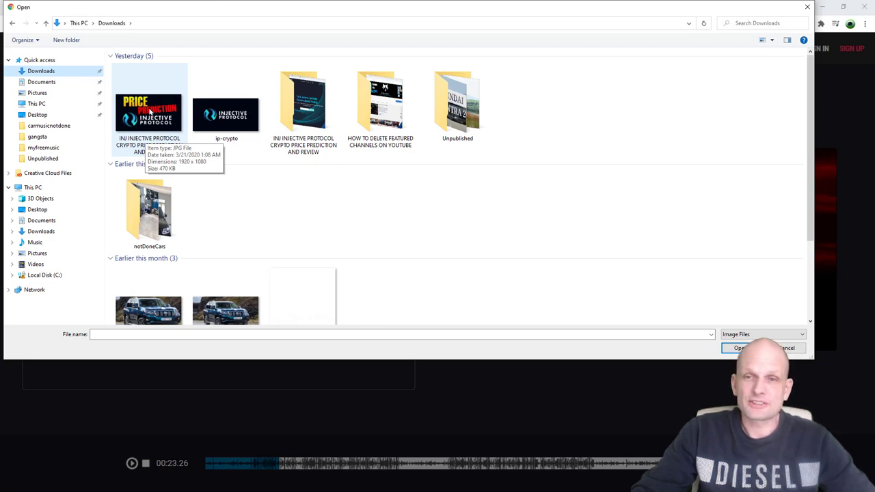
left_click(150, 111)
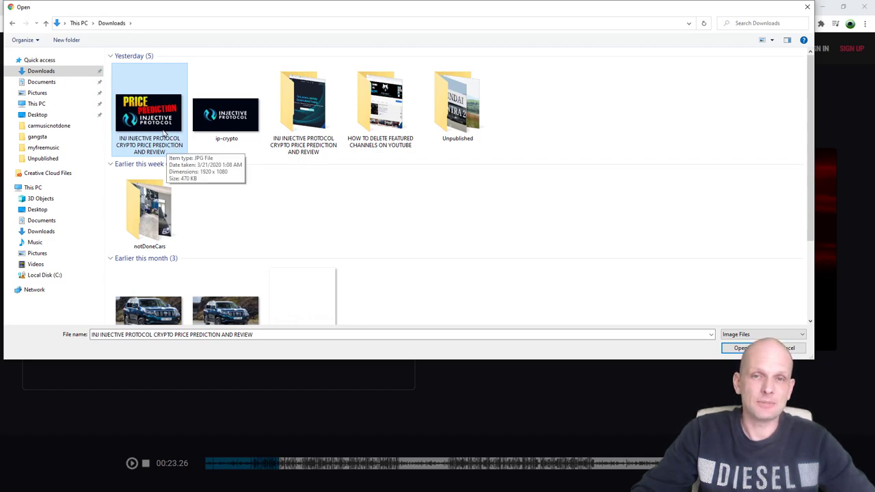
double_click(161, 121)
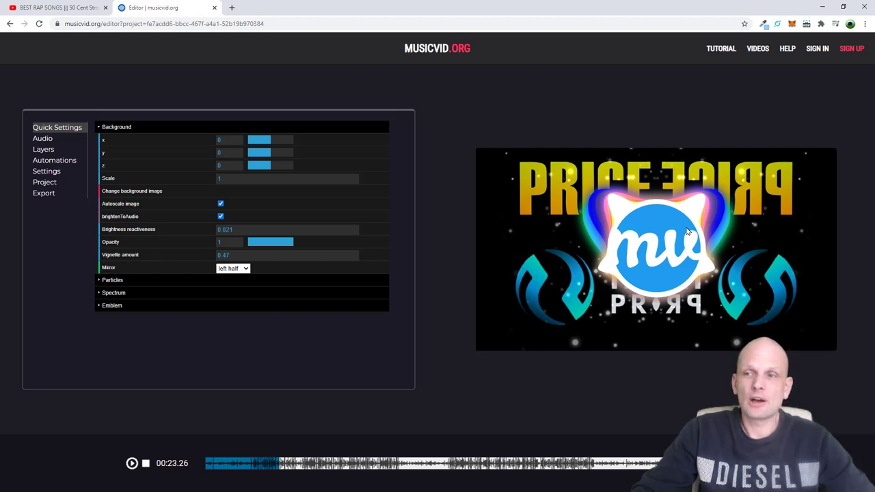
left_click(230, 269)
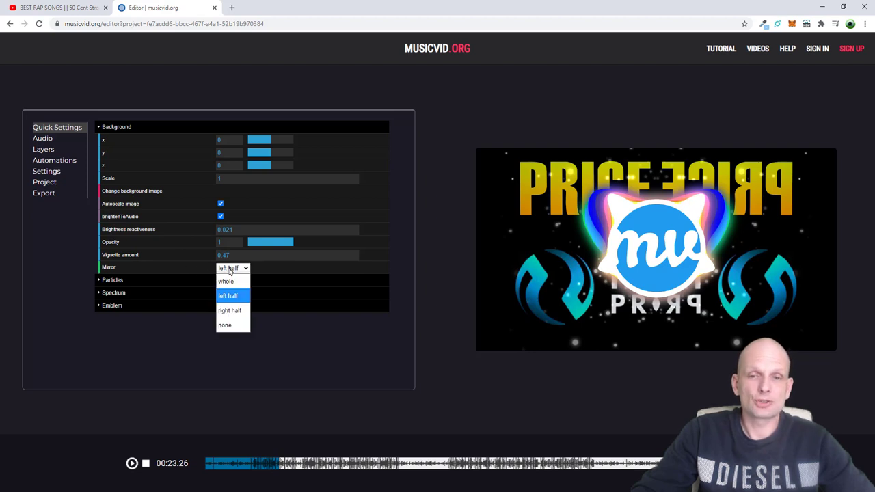
left_click(227, 326)
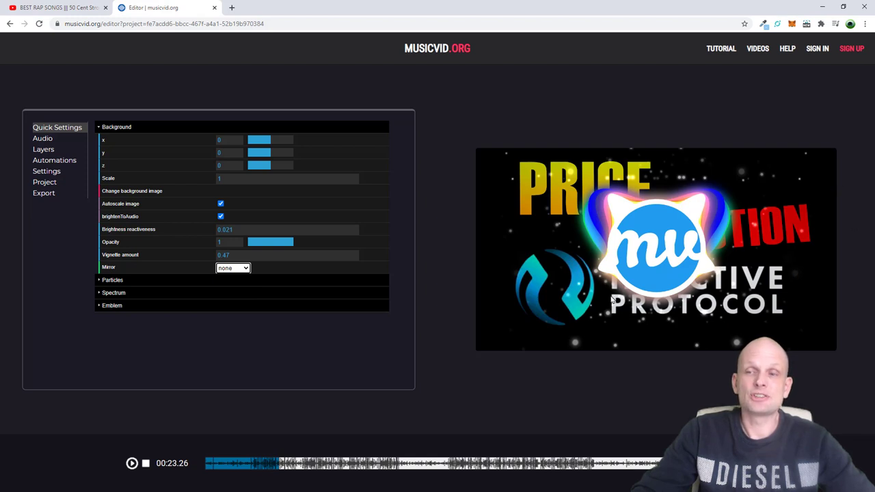
Step: Try the whole, left half and right half mirror options on the background image, and return mirroring to none
left_click(232, 268)
left_click(232, 283)
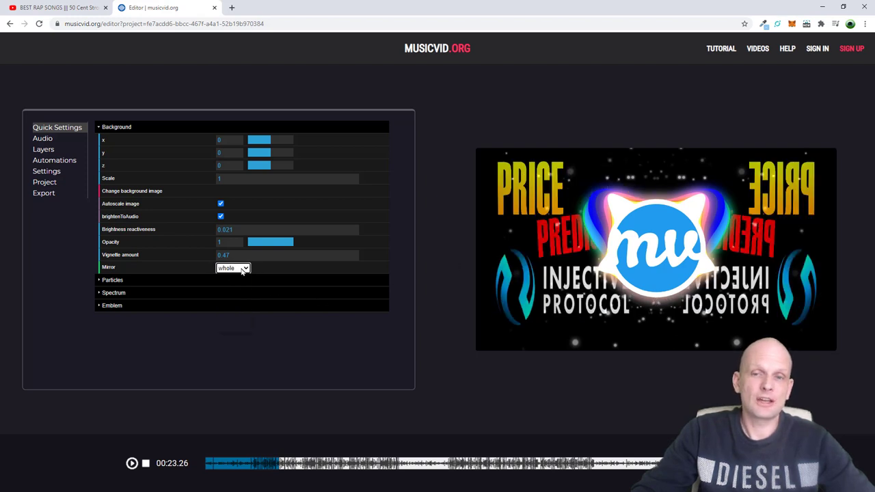
left_click(242, 270)
left_click(238, 294)
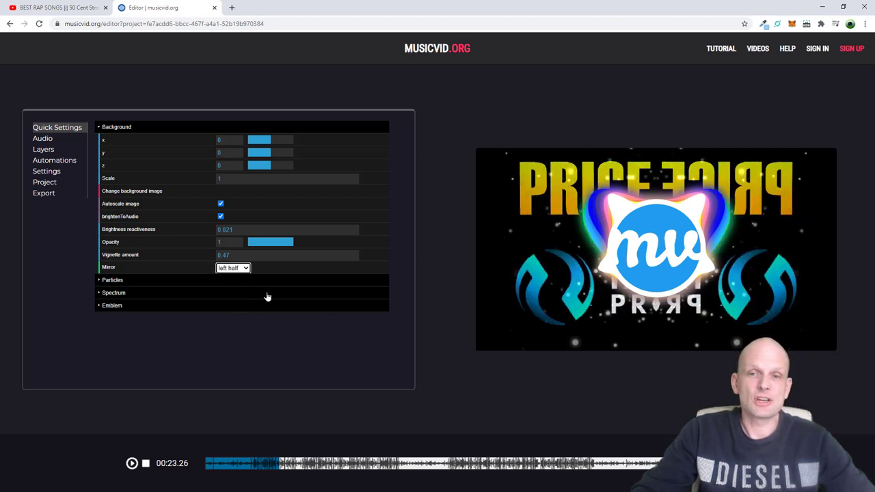
left_click(237, 268)
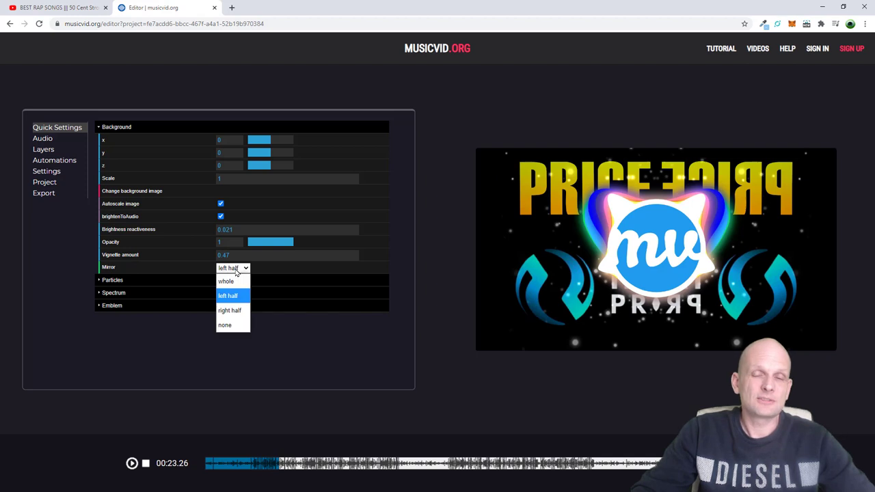
left_click(232, 311)
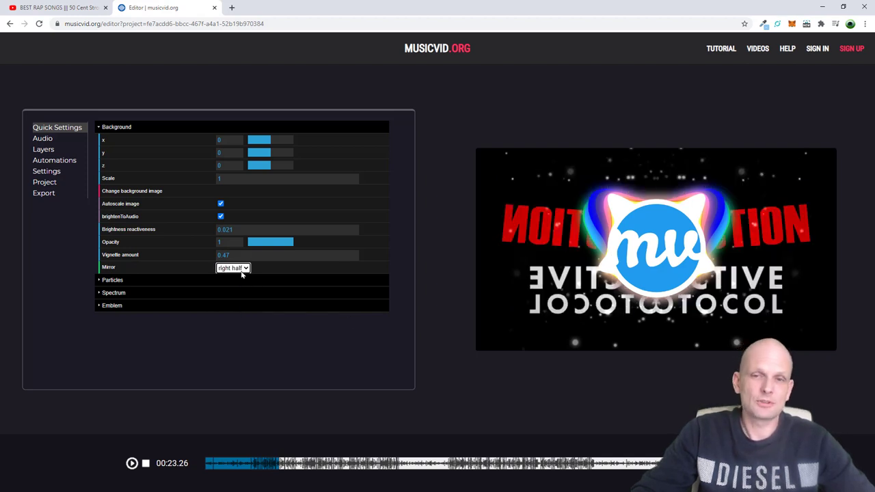
left_click(242, 269)
left_click(230, 327)
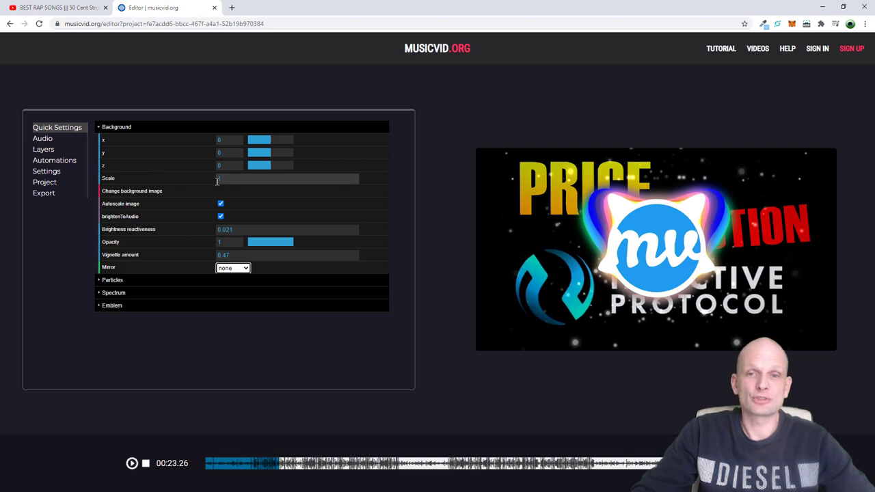
Step: Try scaling the background image to 0.8 and restore its scale to 1
double_click(221, 180)
type("0.4")
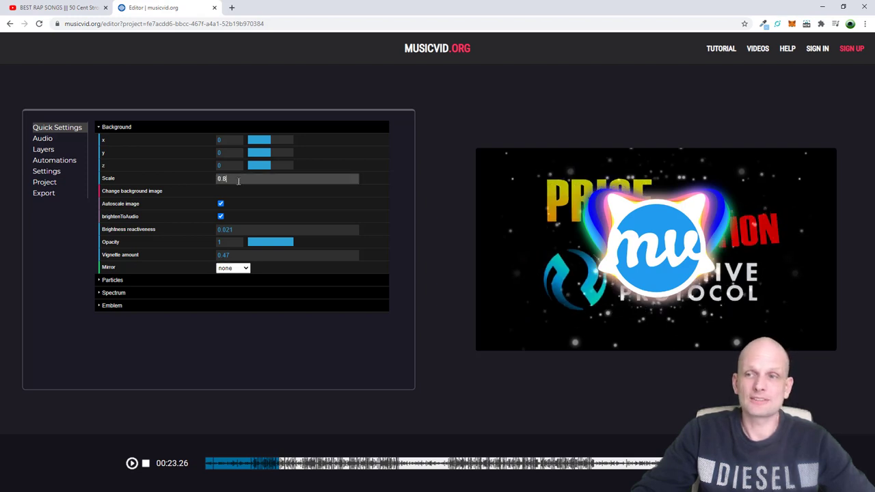
key("ctrl+z")
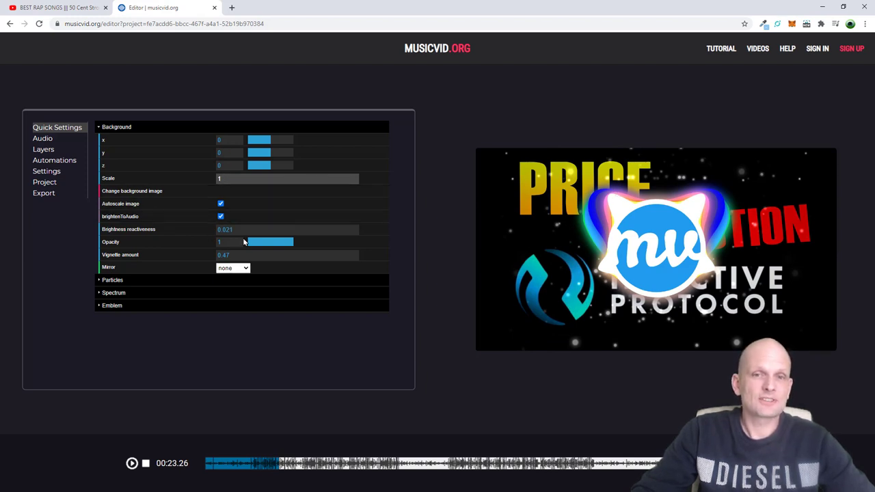
Step: Try background opacities of 0.5 and 0.4, and restore the opacity to 1
left_click(291, 242)
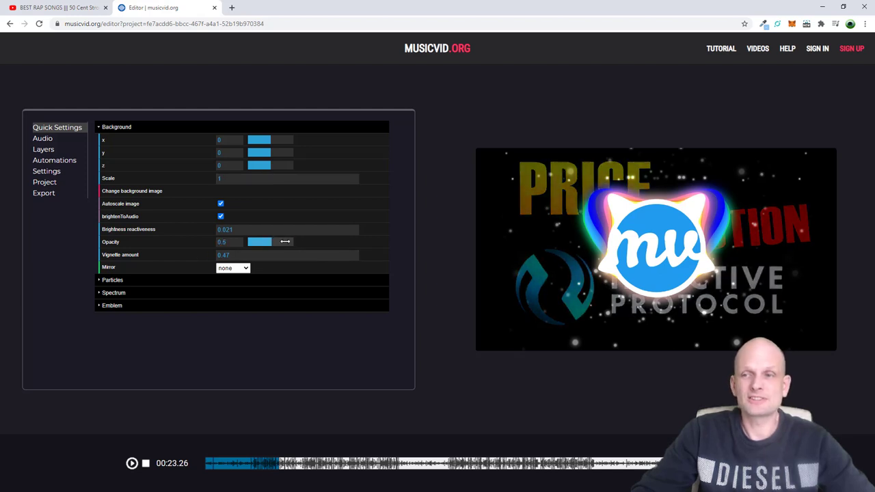
left_click(293, 243)
left_click(270, 242)
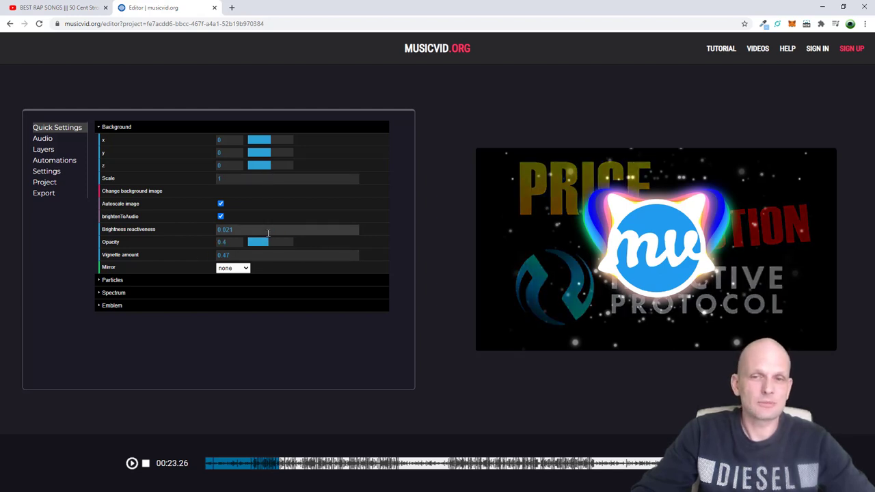
left_click_drag(288, 242, 319, 249)
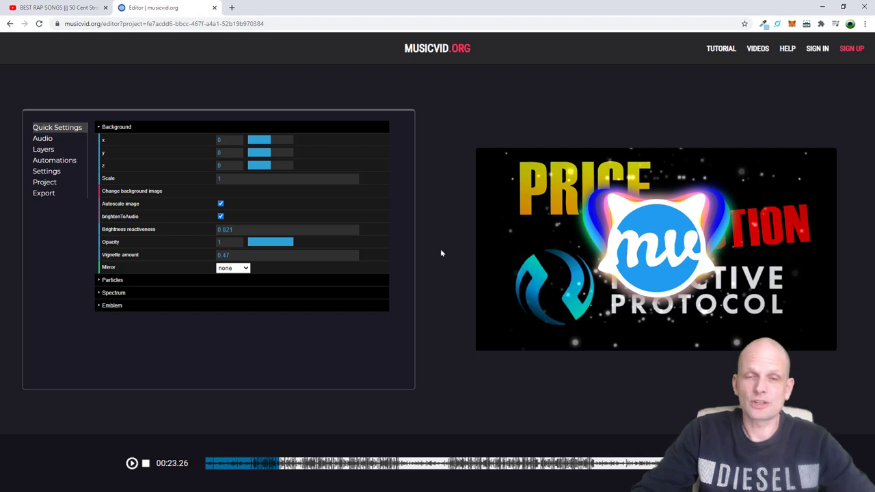
Step: Change the particle color to dark red #960505 and preview the particles against the music
left_click(98, 128)
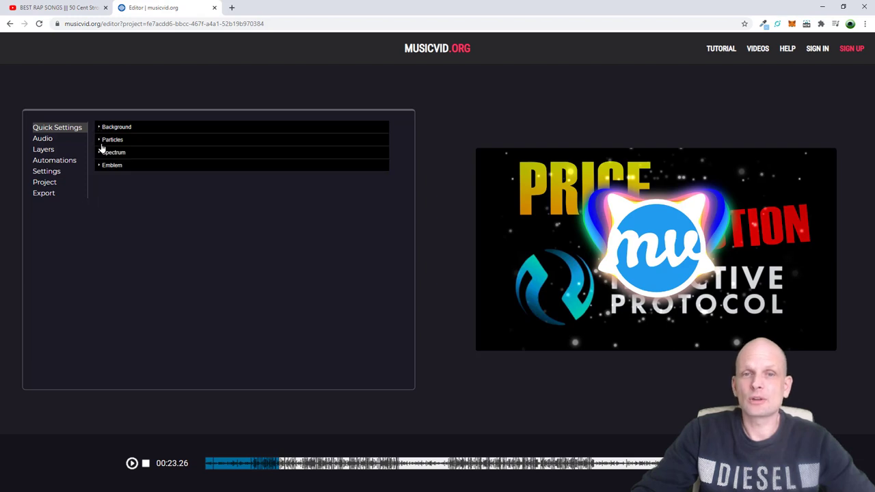
left_click(97, 140)
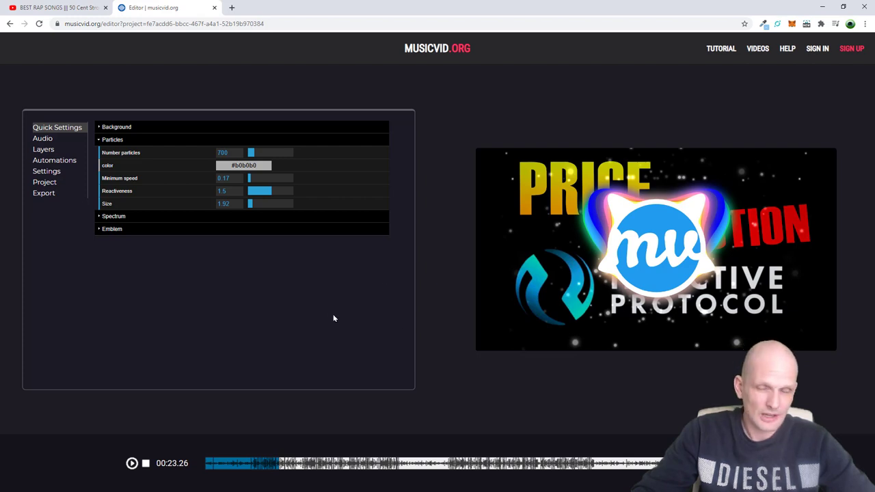
left_click(130, 464)
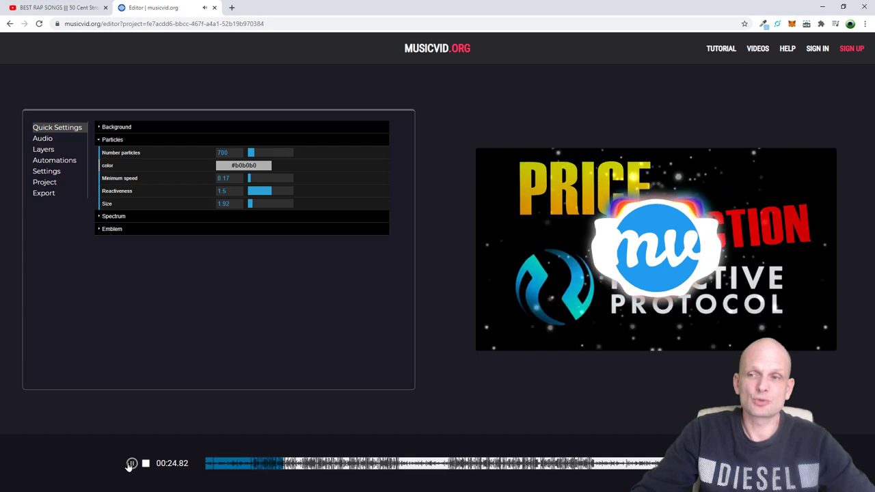
left_click(130, 464)
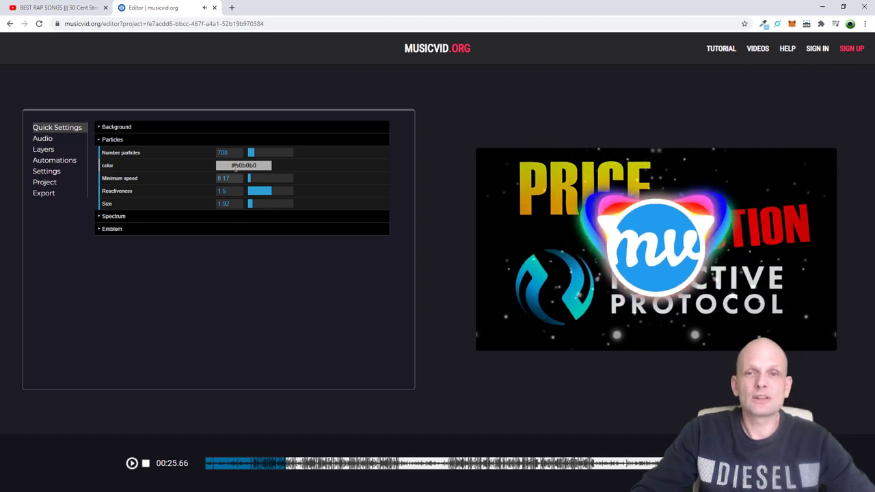
mouse_move(246, 161)
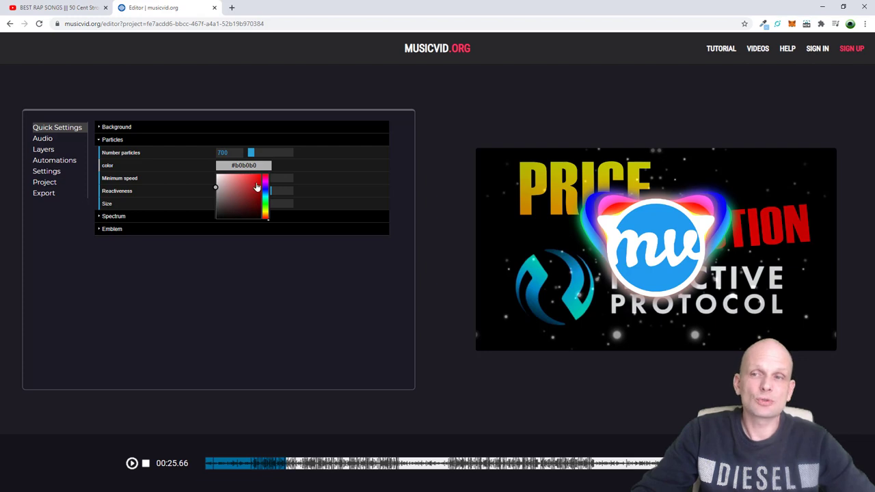
left_click(258, 189)
left_click_drag(257, 189, 260, 195)
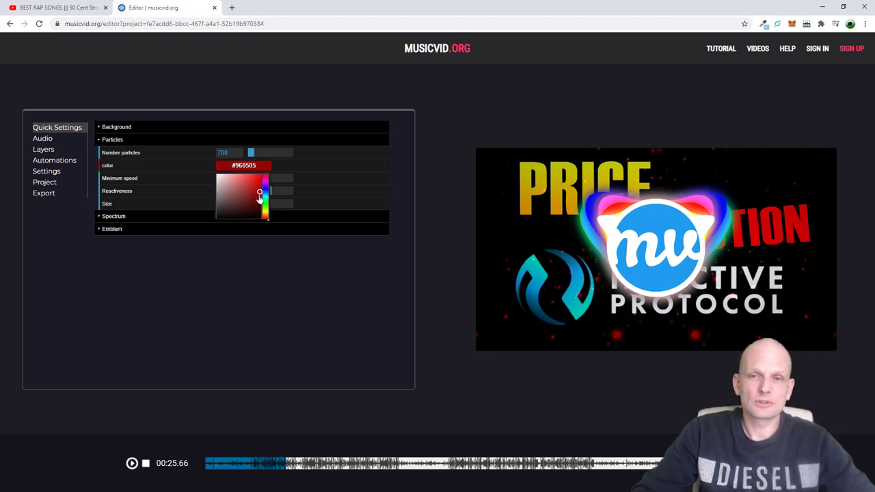
left_click(130, 464)
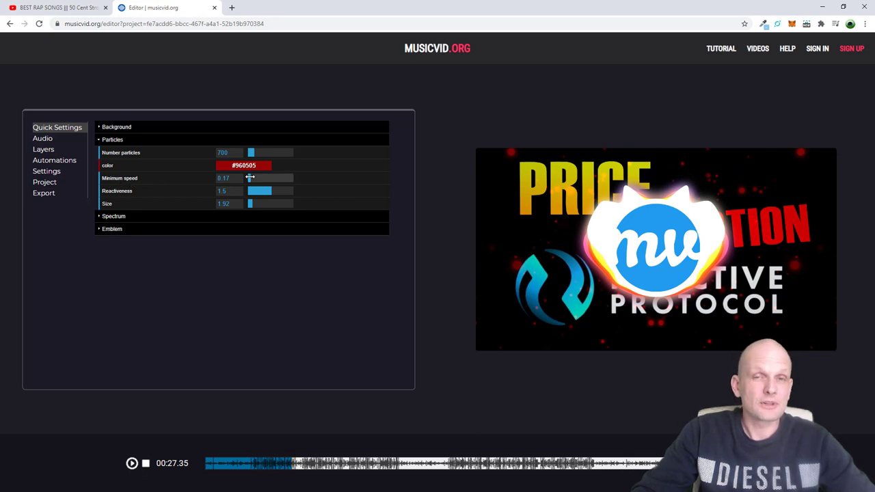
Step: Set the particles' minimum speed to 1.22 and reactiveness to 2.1, and preview the movement briefly
mouse_move(250, 178)
left_mouse_down()
mouse_move(277, 179)
mouse_move(259, 178)
mouse_move(267, 179)
left_mouse_up()
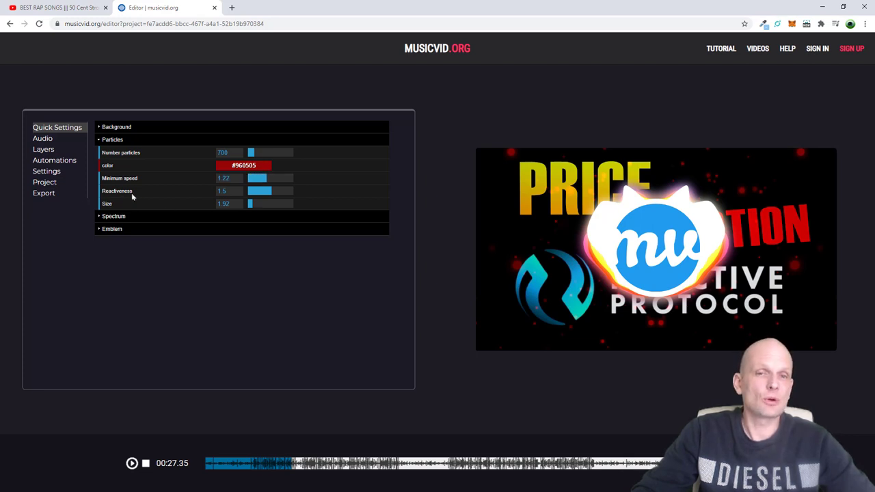
left_click_drag(273, 192, 279, 192)
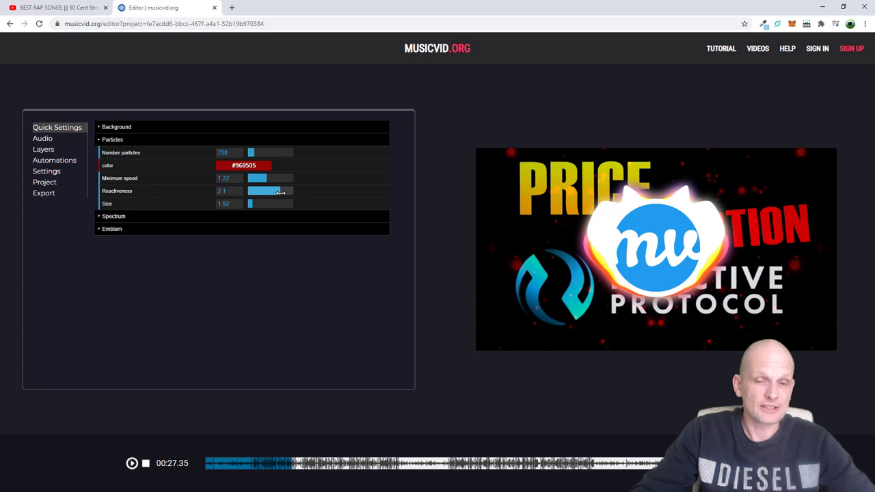
left_click(133, 464)
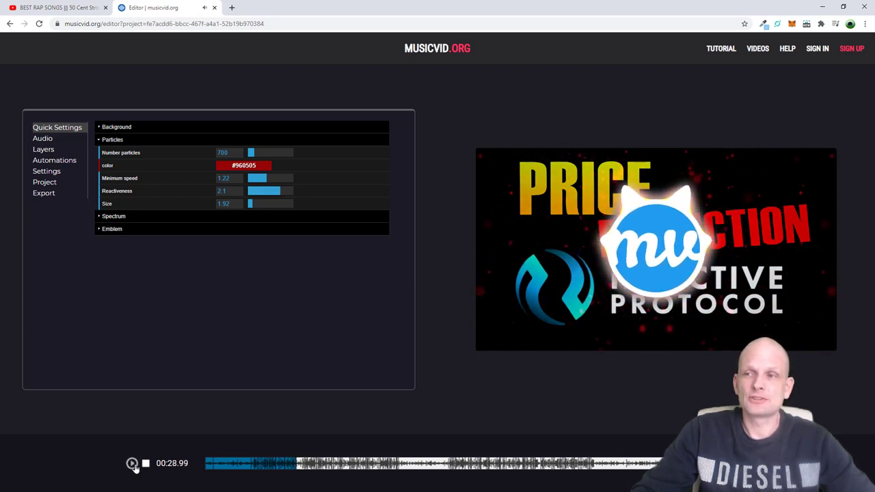
left_click(132, 464)
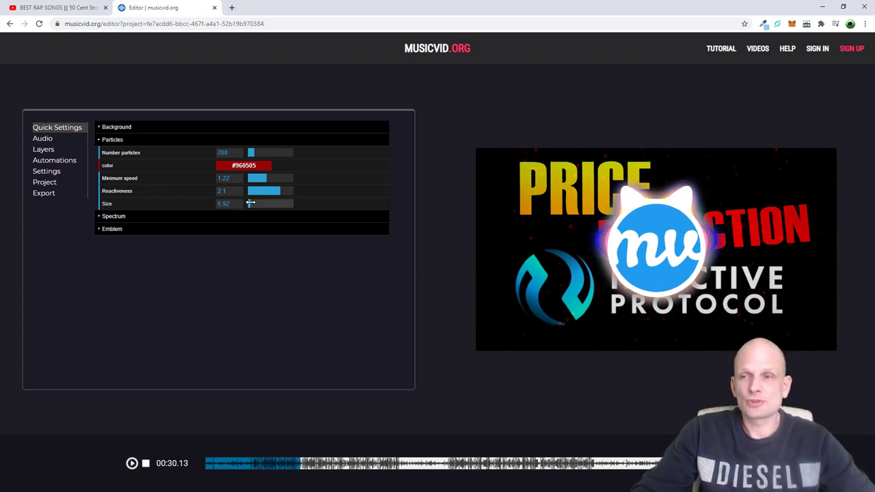
Step: Preview the particles at sizes 0.92 and 13.72, and set their size to 0.52
left_click_drag(251, 203, 250, 203)
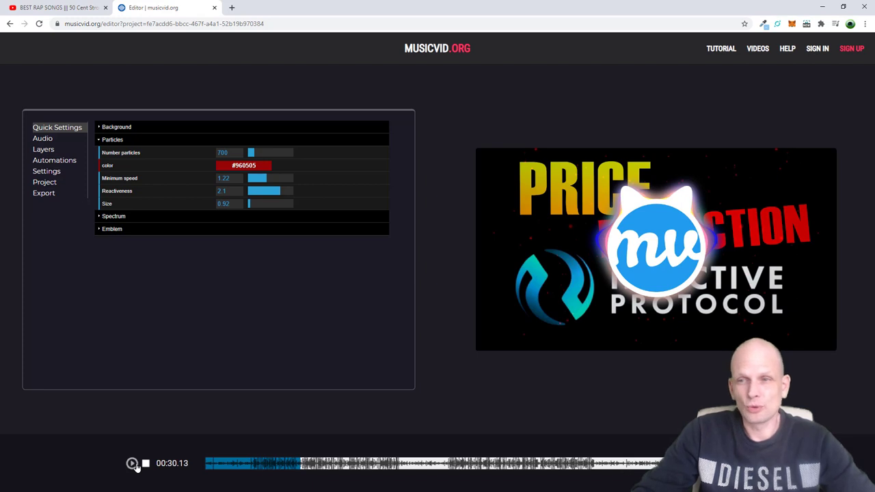
left_click(133, 464)
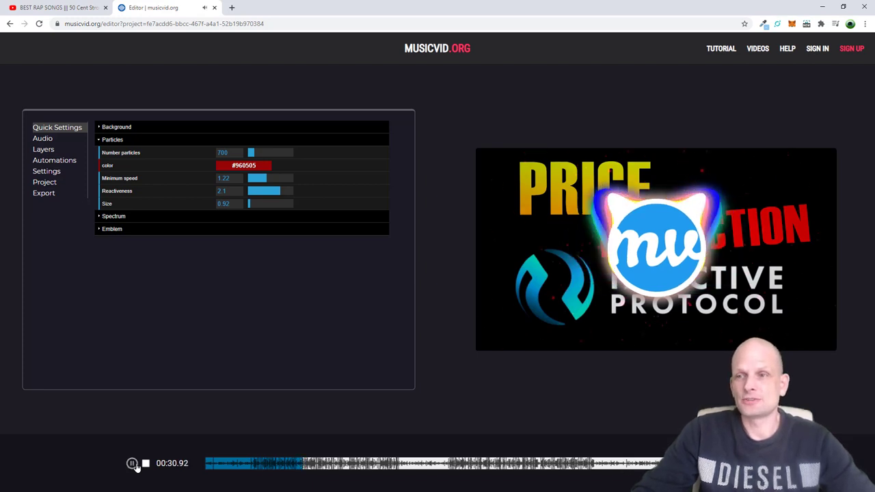
left_click(133, 464)
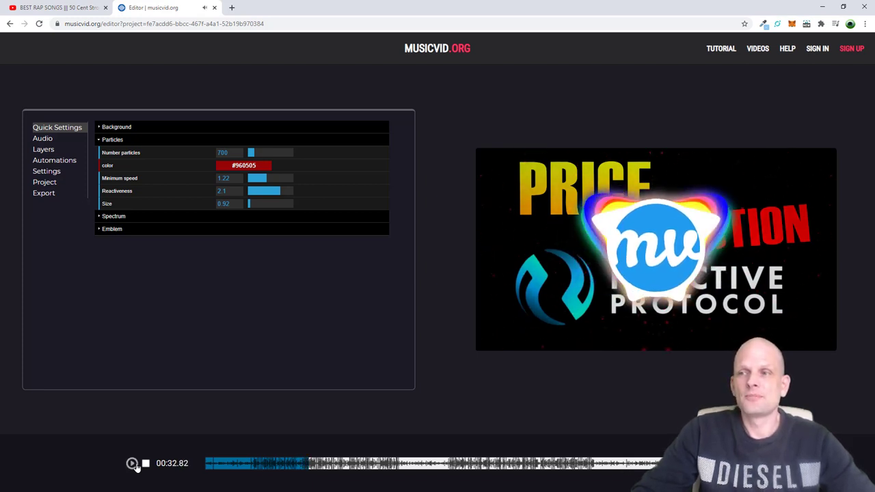
left_click_drag(249, 204, 283, 205)
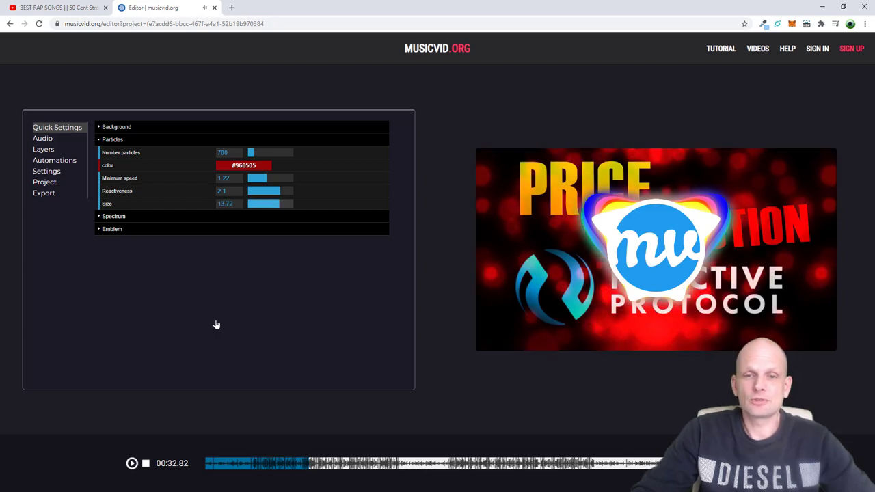
left_click(131, 465)
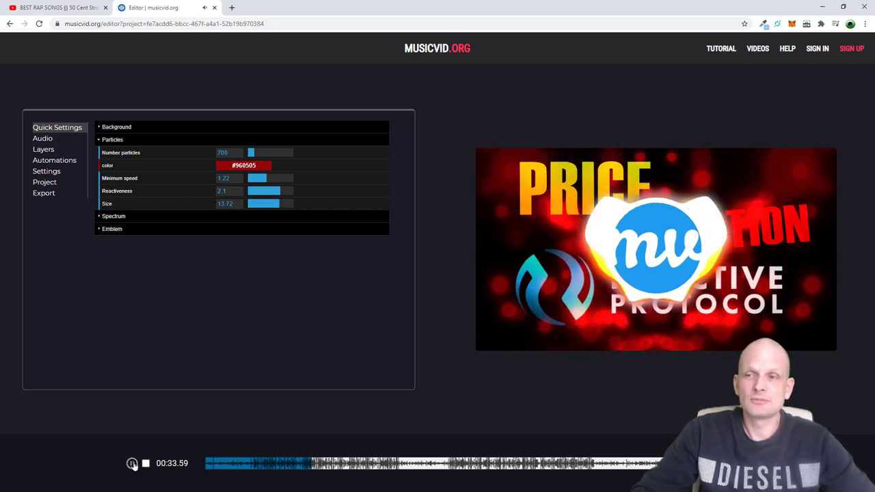
left_click(132, 464)
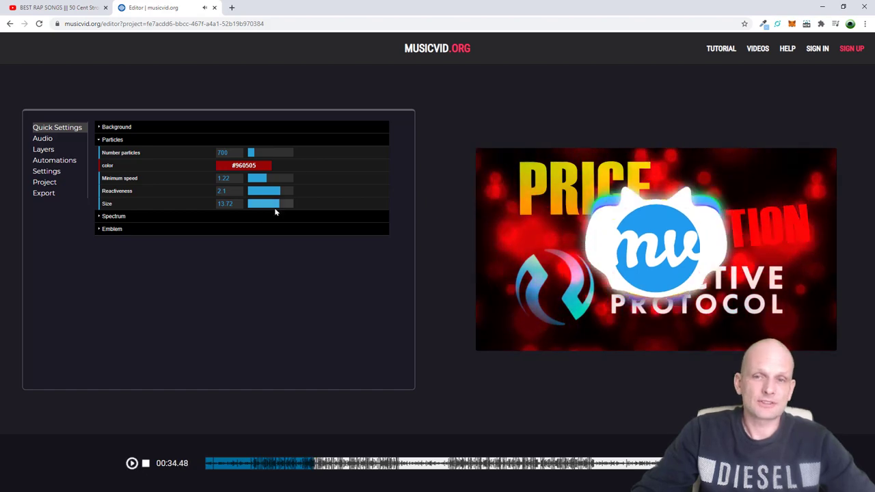
left_click_drag(276, 204, 142, 211)
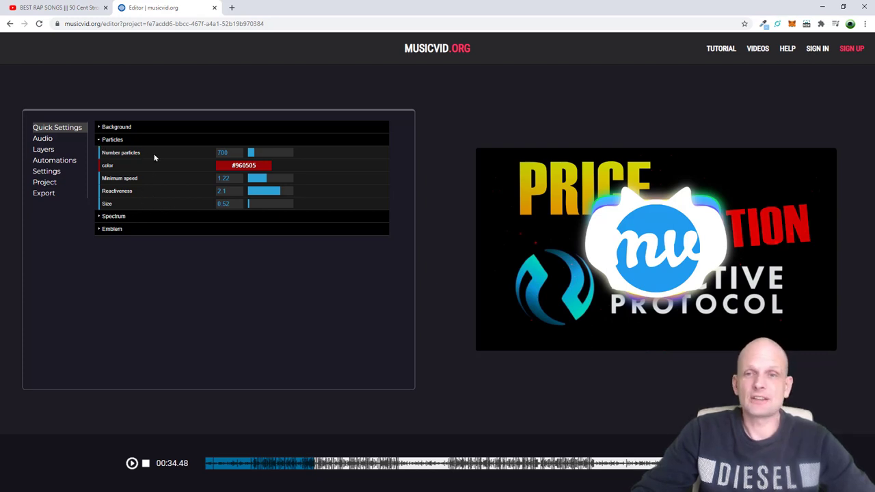
Step: Review the Spectrum settings, including type, line width, height scalar, smoothing, scale and glow
left_click(99, 140)
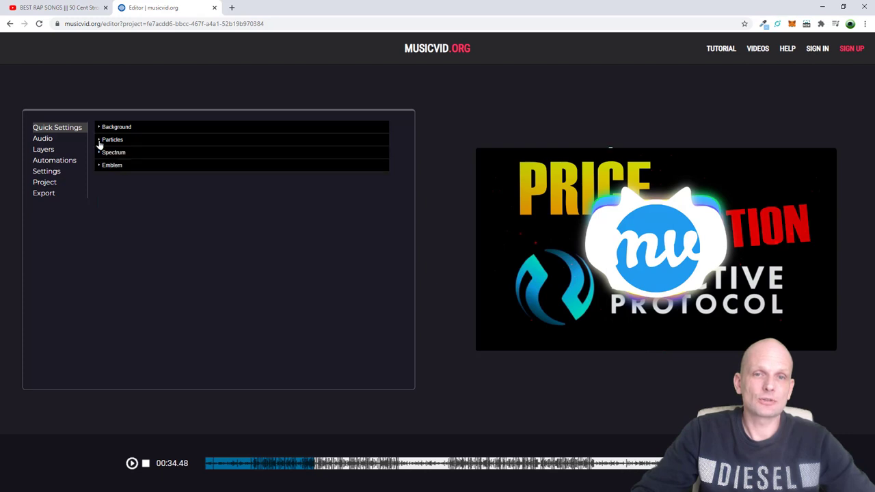
left_click(100, 154)
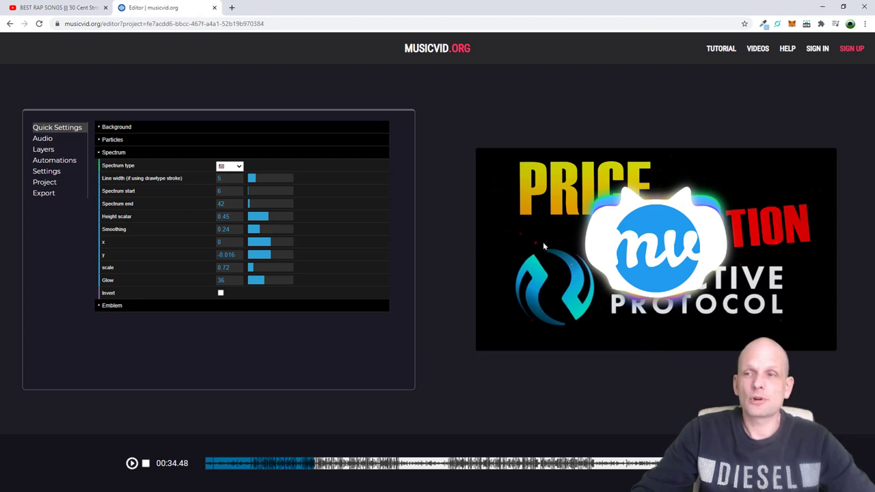
left_click(102, 154)
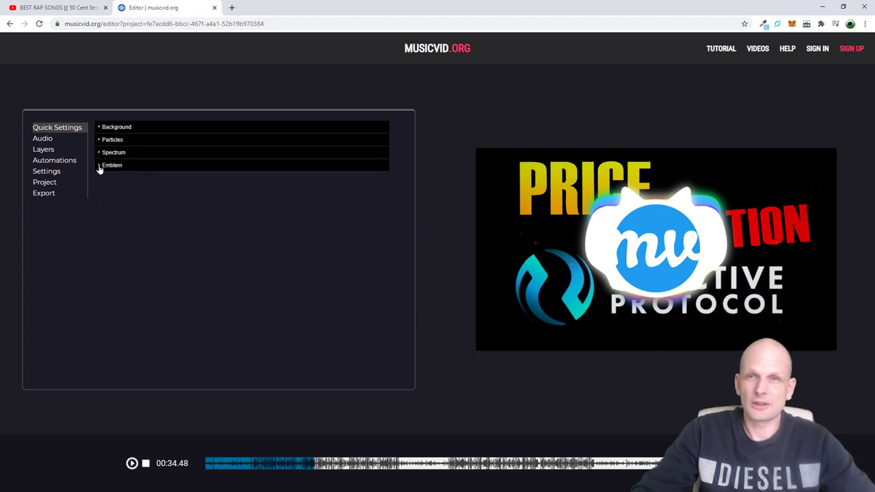
Step: Replace the emblem image with the LOGO file from the Desktop folder
left_click(99, 166)
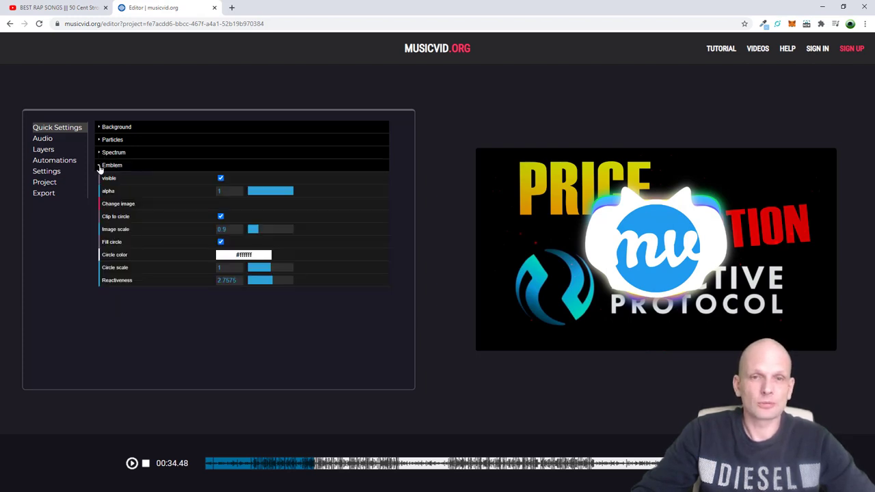
left_click(128, 206)
left_click(437, 264)
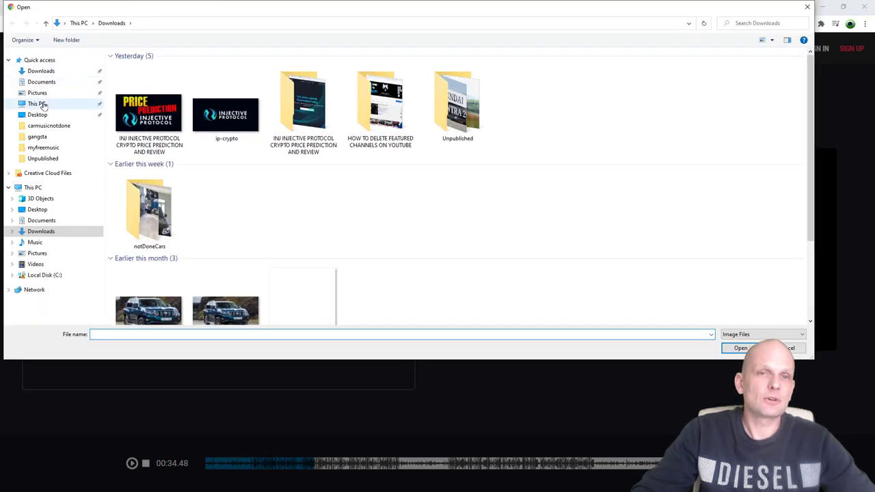
left_click(41, 115)
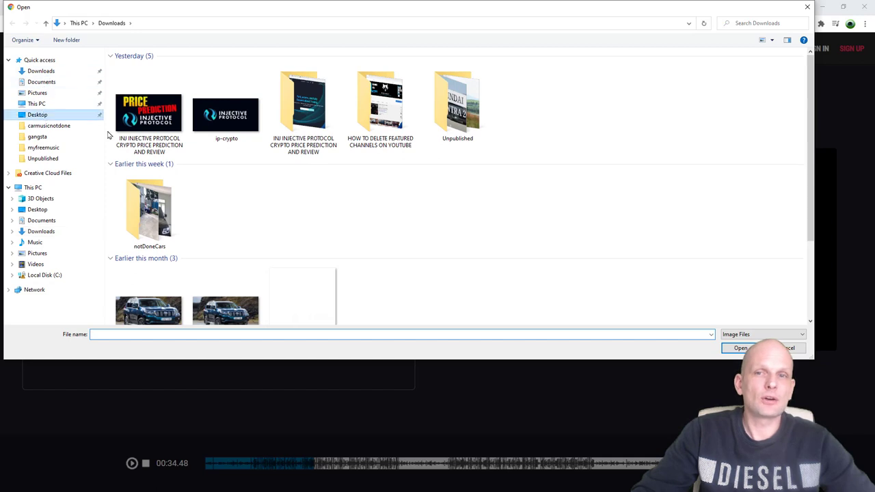
left_click(775, 93)
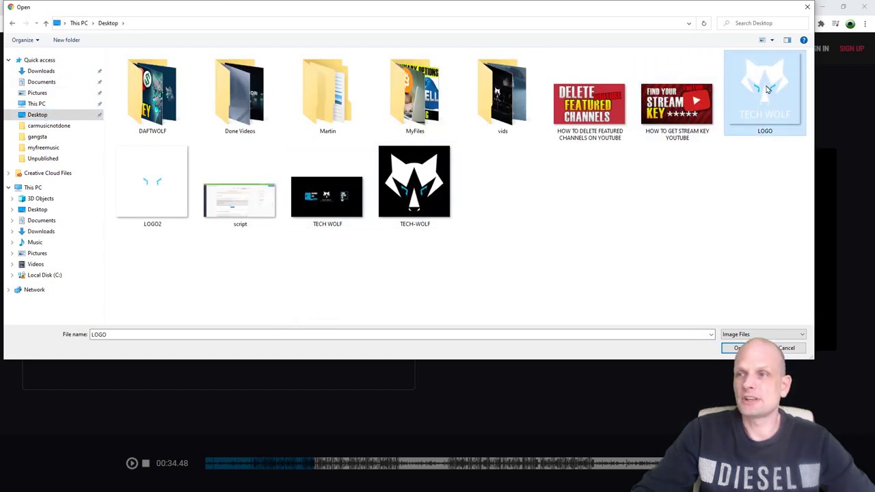
left_click(738, 348)
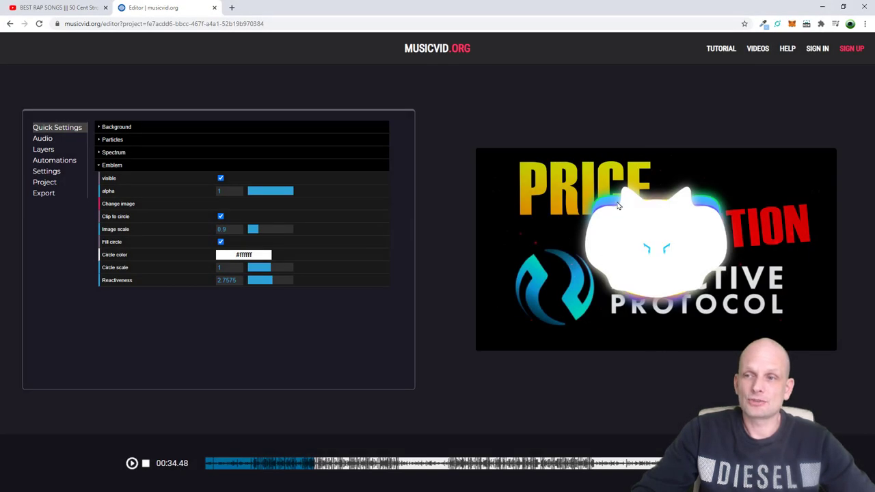
Step: Set the emblem's circle color to dark brown #2a0d0d, turn off its circle fill, and preview the result against the music
left_click(241, 254)
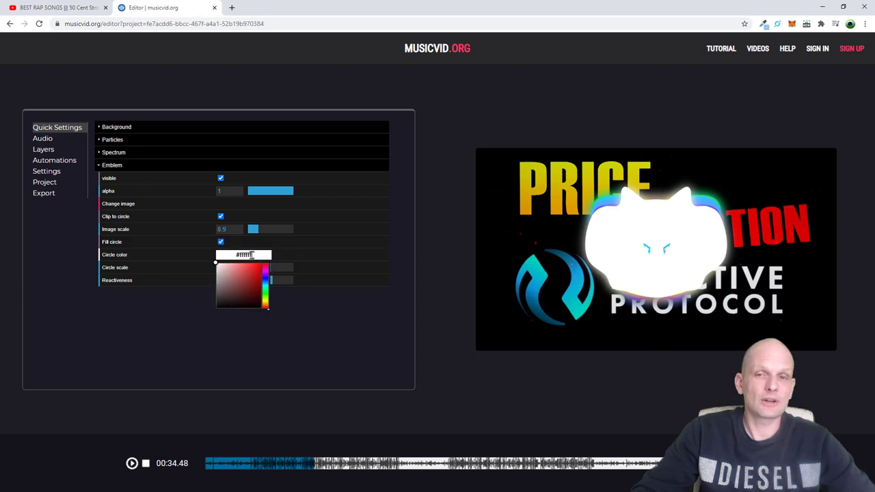
left_click(249, 300)
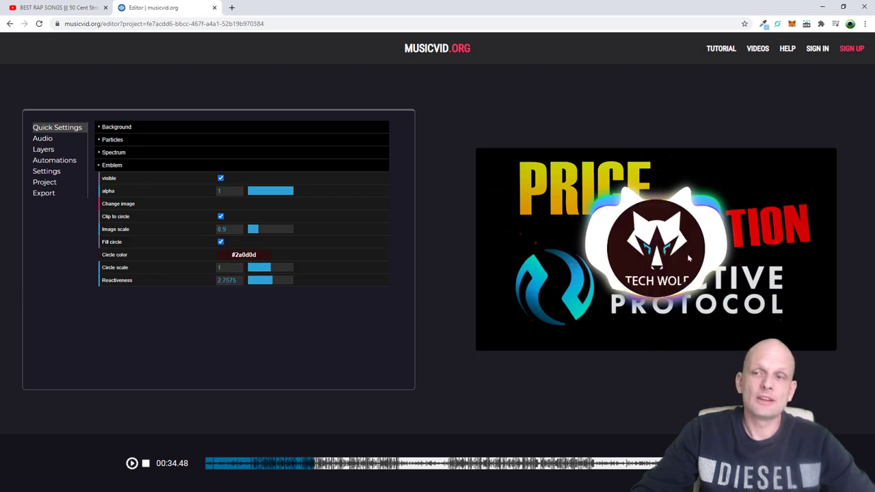
left_click(221, 243)
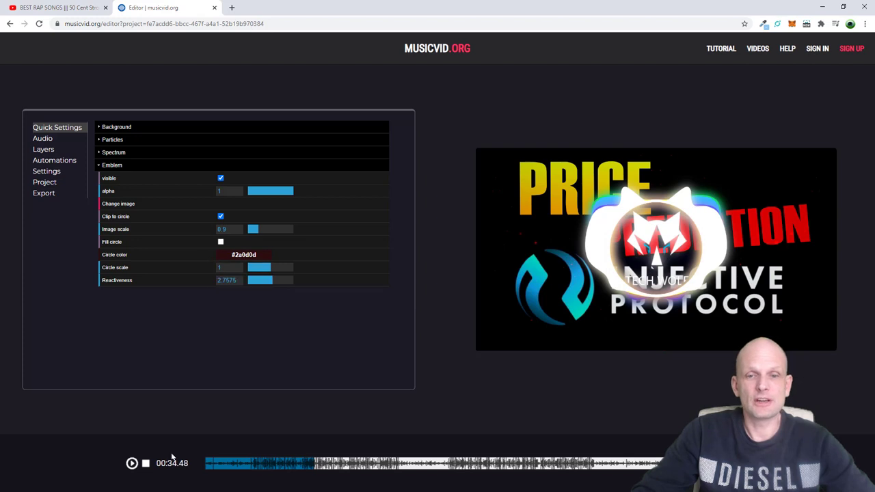
left_click(132, 463)
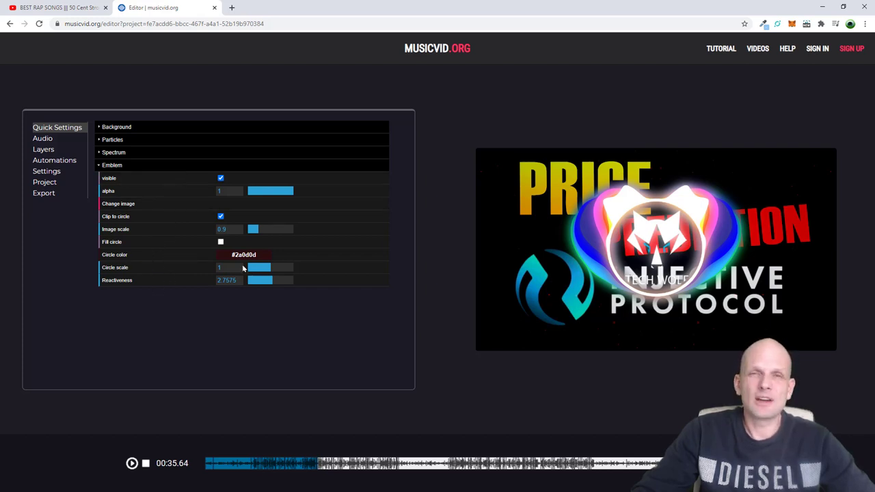
left_click(100, 166)
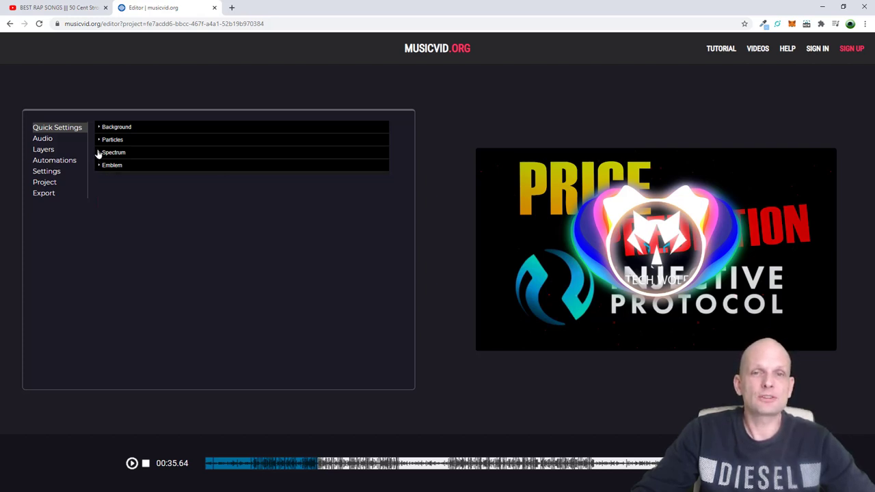
Step: Set the spectrum's line width to 1 and preview it briefly with the music
left_click(100, 153)
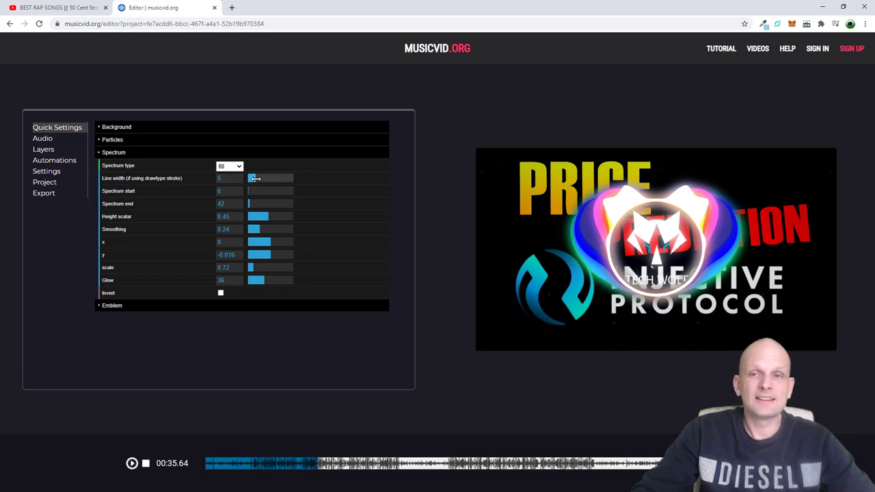
left_click_drag(251, 177, 251, 178)
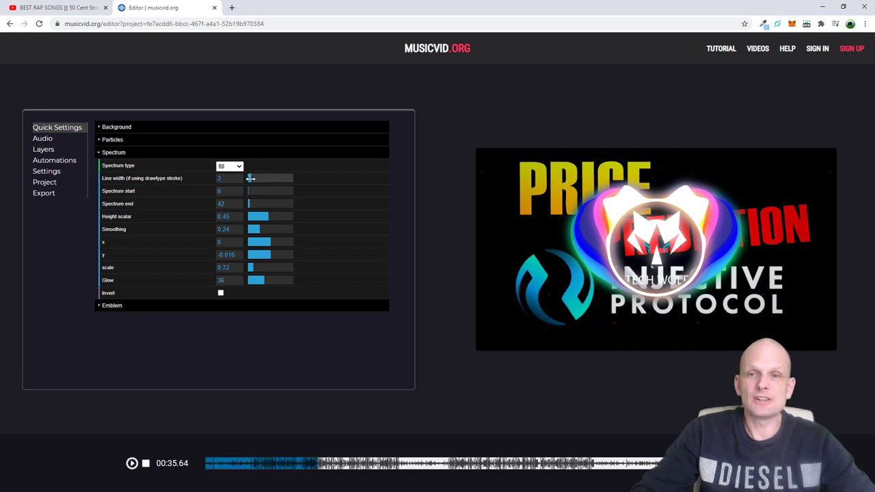
left_click(132, 463)
left_click(132, 463)
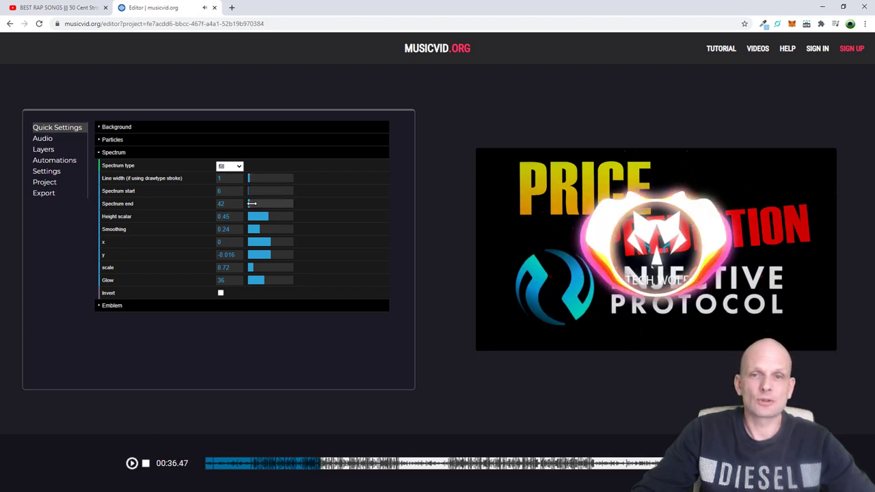
Step: Preview the spectrum with its end at 127, and set the spectrum end to 37 with another short preview
left_click(252, 204)
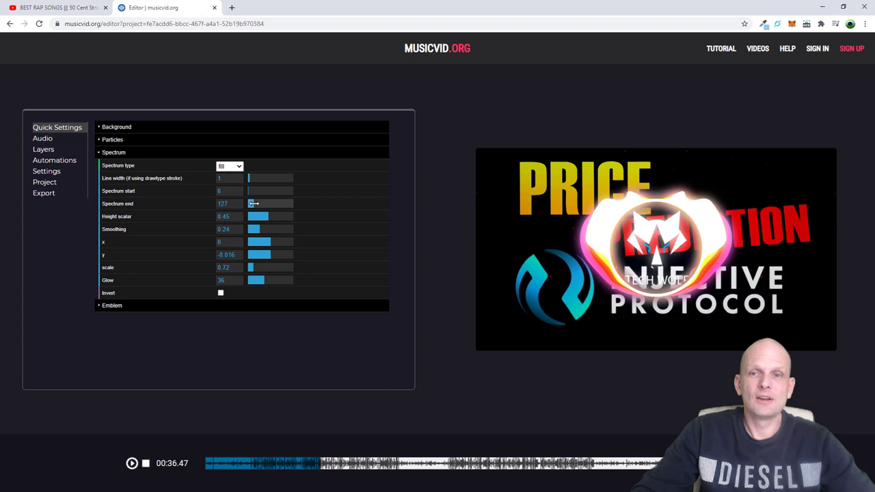
left_click(132, 464)
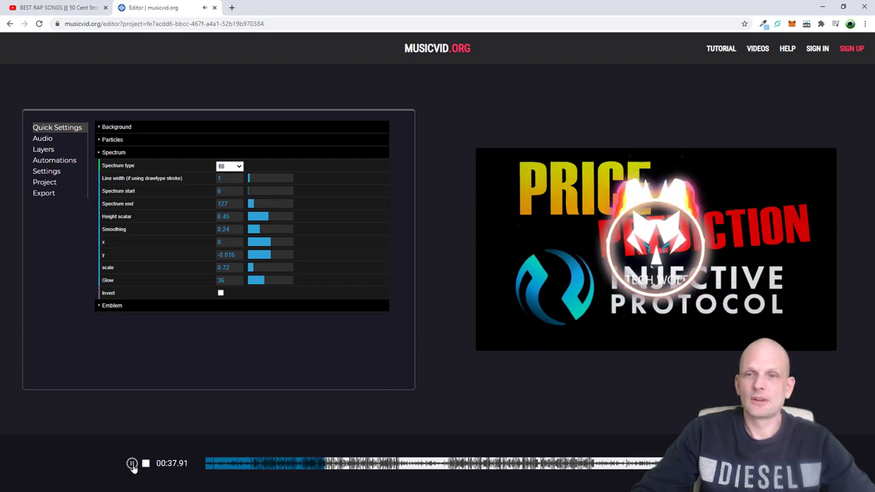
left_click(132, 464)
left_click_drag(251, 204, 248, 203)
left_click(132, 464)
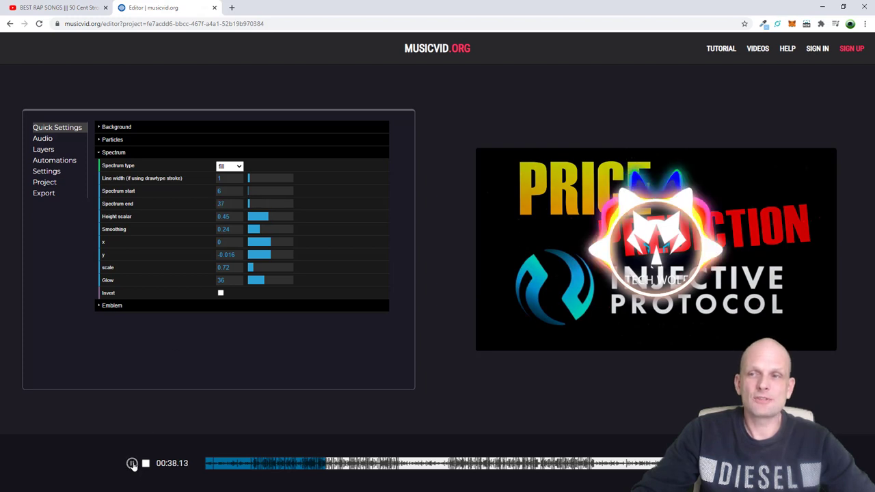
Step: Change the spectrum type to stroke with a line width of 8, and preview the outline against the music
left_click(240, 166)
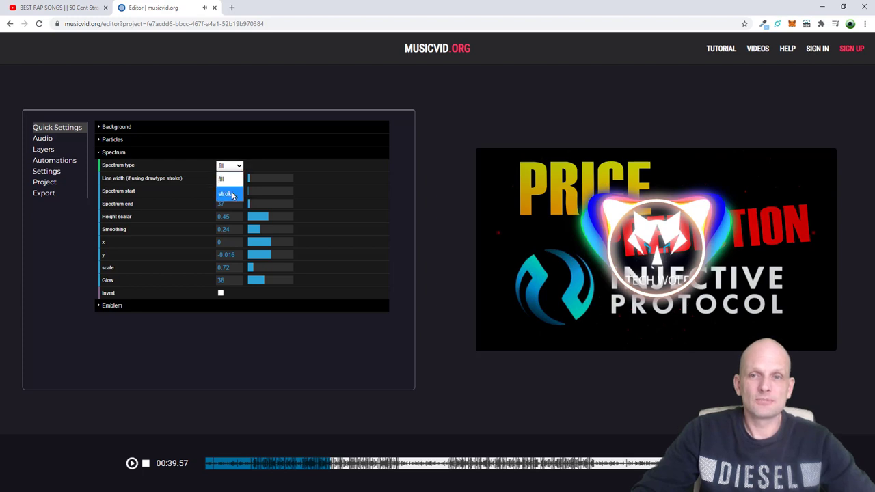
left_click(232, 195)
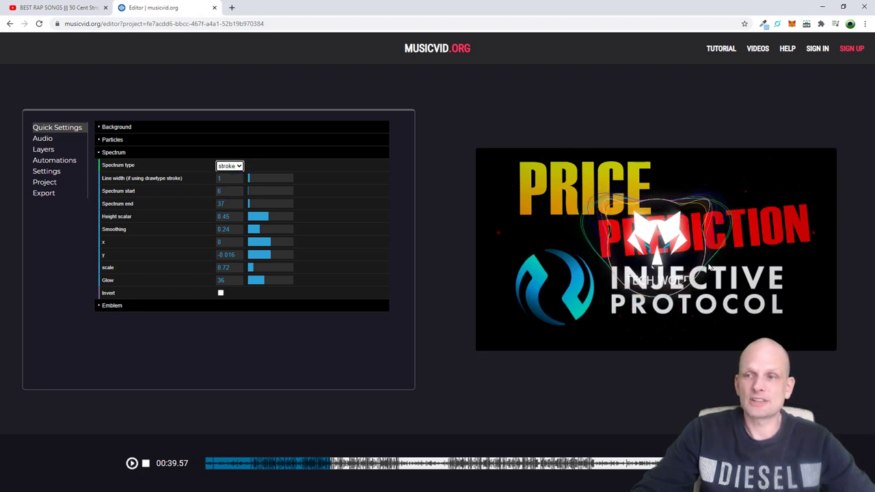
left_click(132, 463)
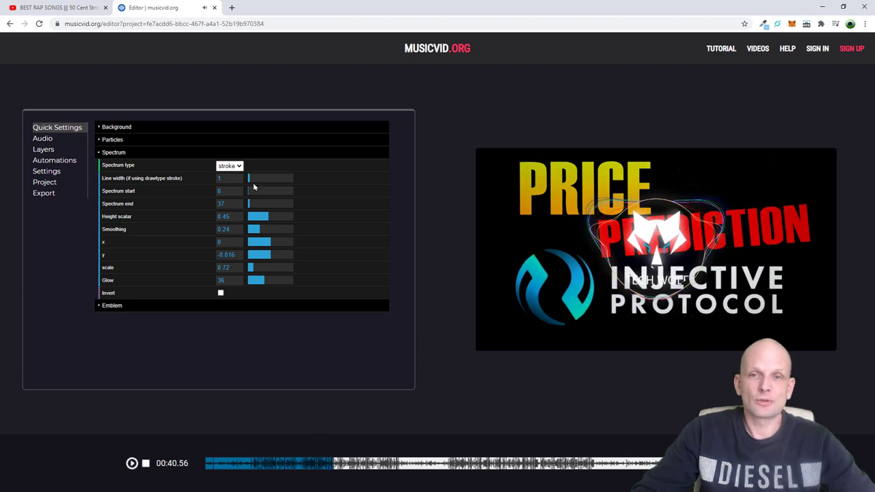
mouse_move(249, 178)
left_mouse_down()
mouse_move(264, 178)
mouse_move(255, 178)
left_mouse_up()
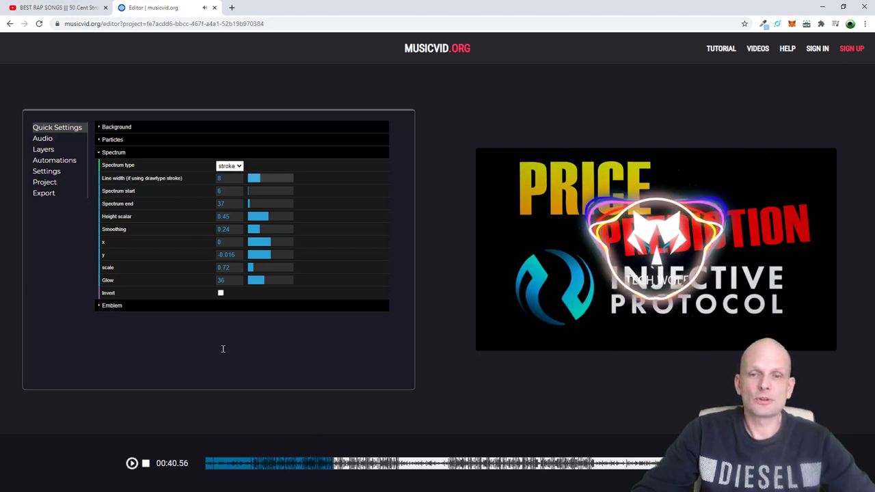
left_click(131, 463)
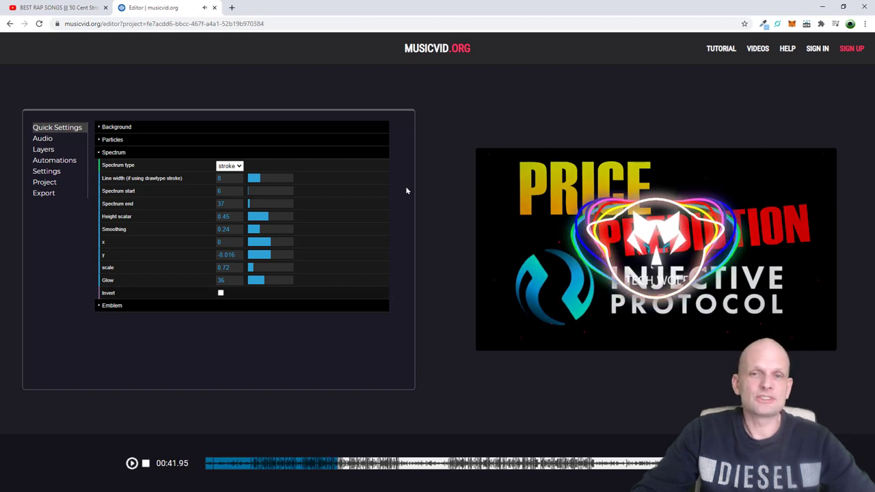
left_click(104, 153)
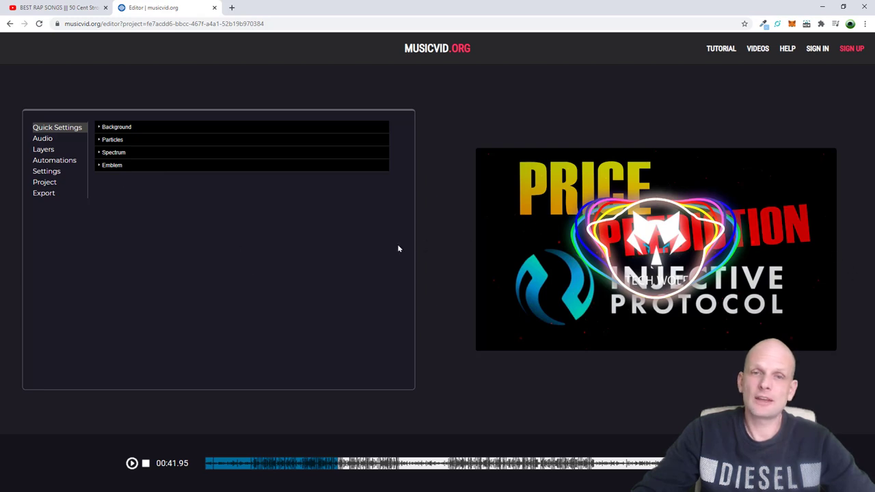
left_click(106, 165)
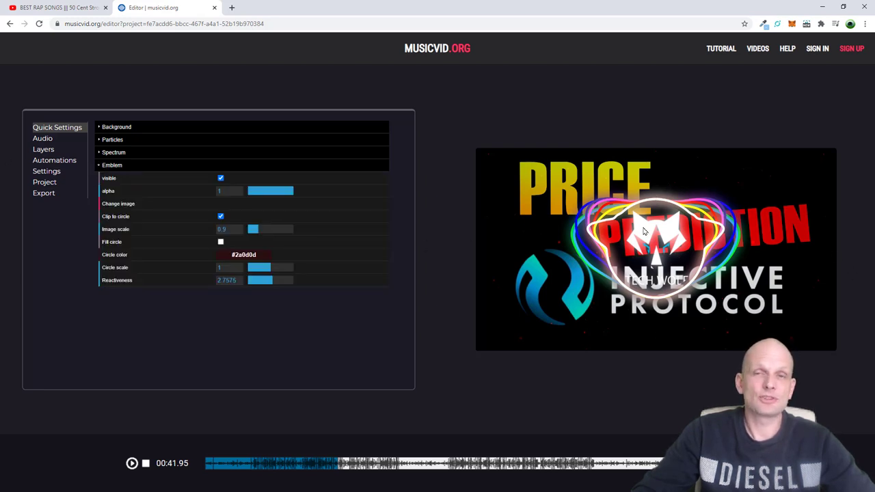
left_click(100, 166)
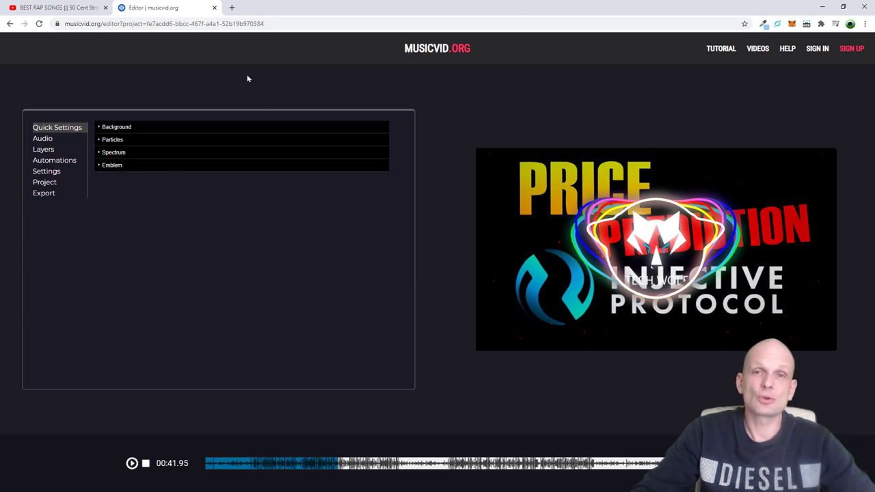
Step: Export the project as myvid.mp4 at 30 fps with the ultrafast preset, accepting the attribution notice
left_click(44, 194)
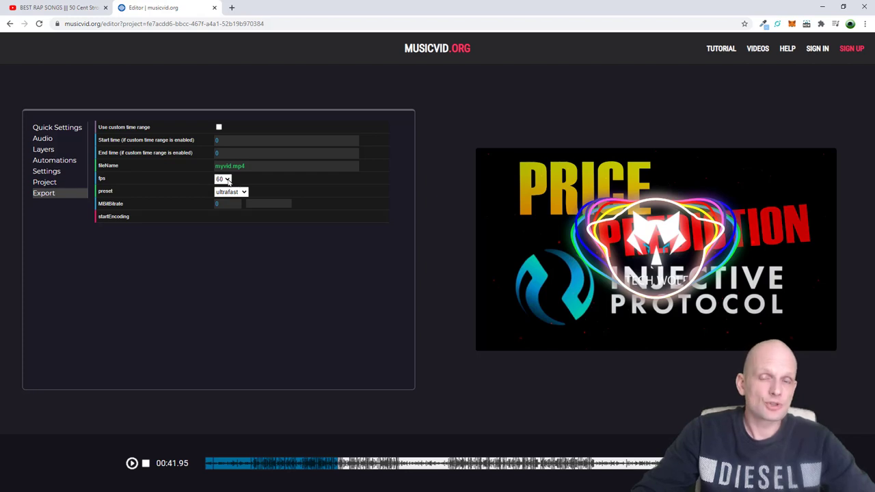
left_click(229, 180)
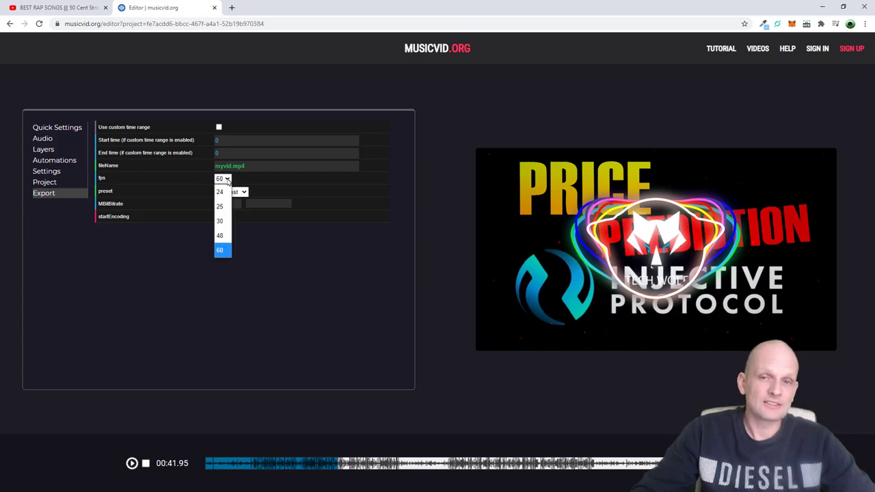
left_click(220, 221)
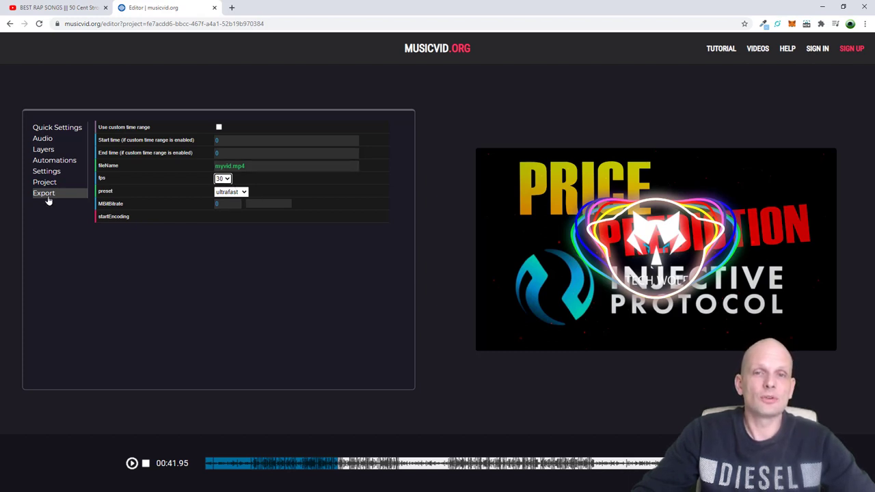
left_click(114, 218)
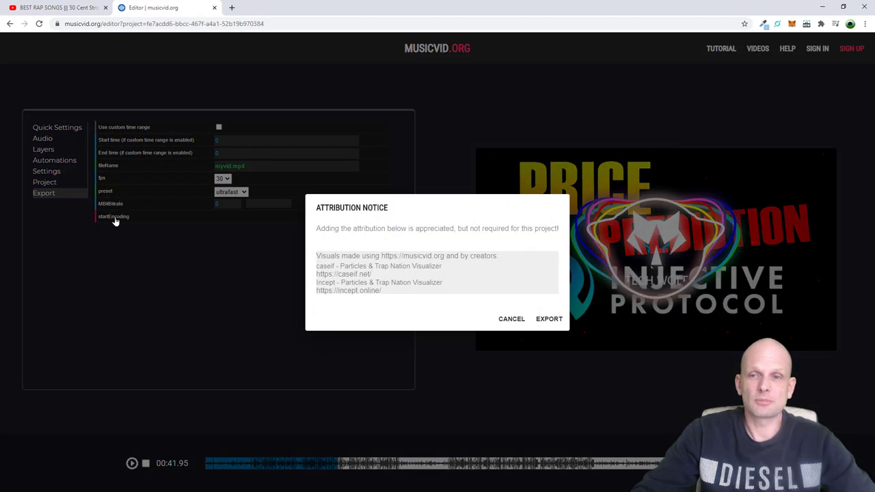
left_click(548, 321)
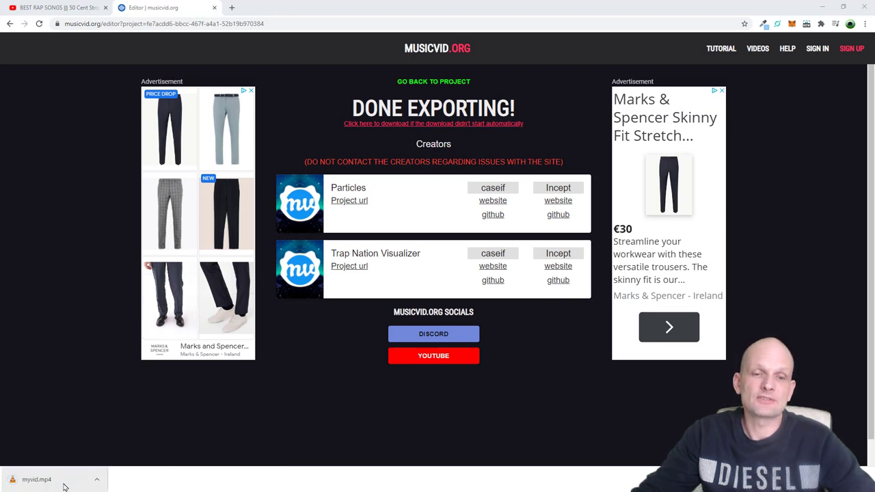
Step: Open the downloaded myvid.mp4 in VLC media player, watch it from about 00:30, and pause playback
left_click(37, 480)
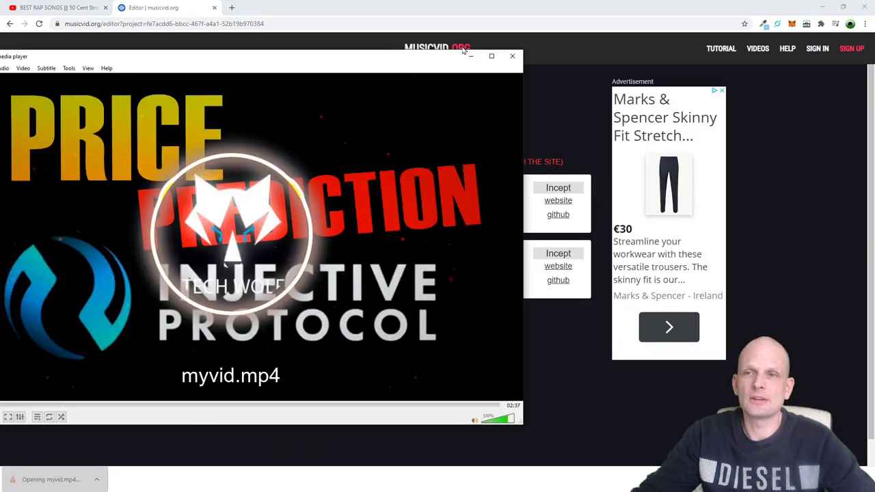
left_click_drag(420, 63, 544, 14)
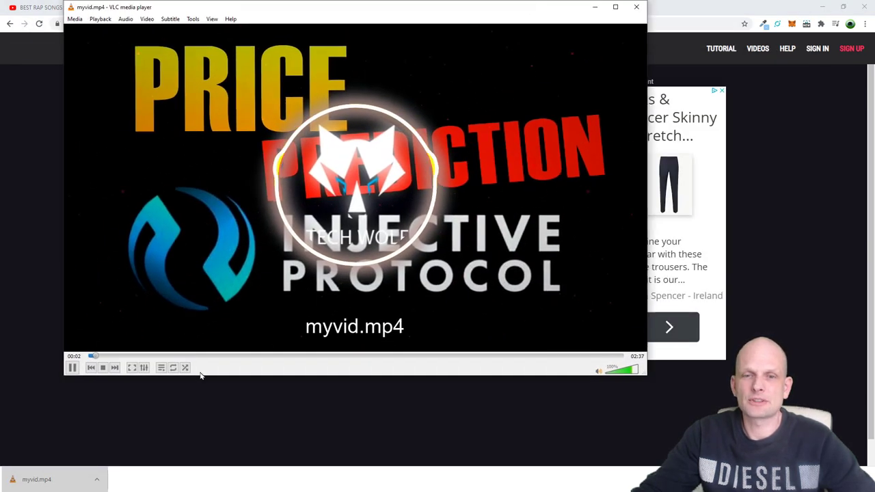
left_click(190, 356)
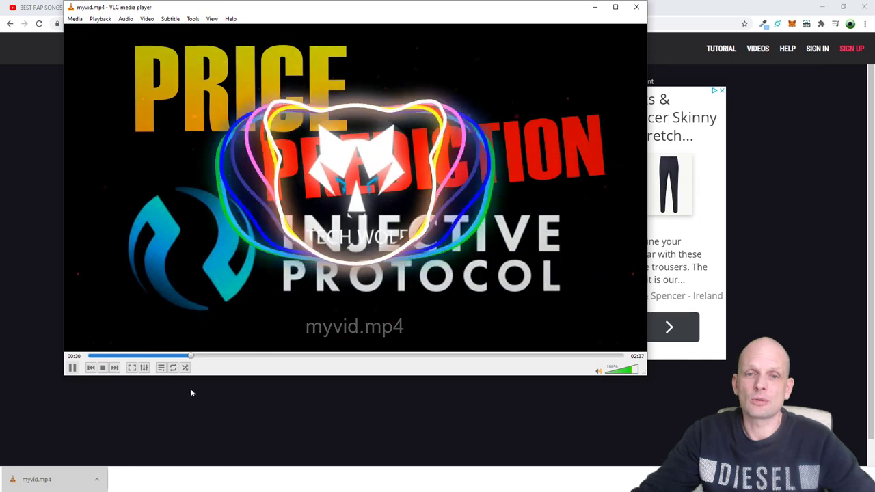
left_click(71, 368)
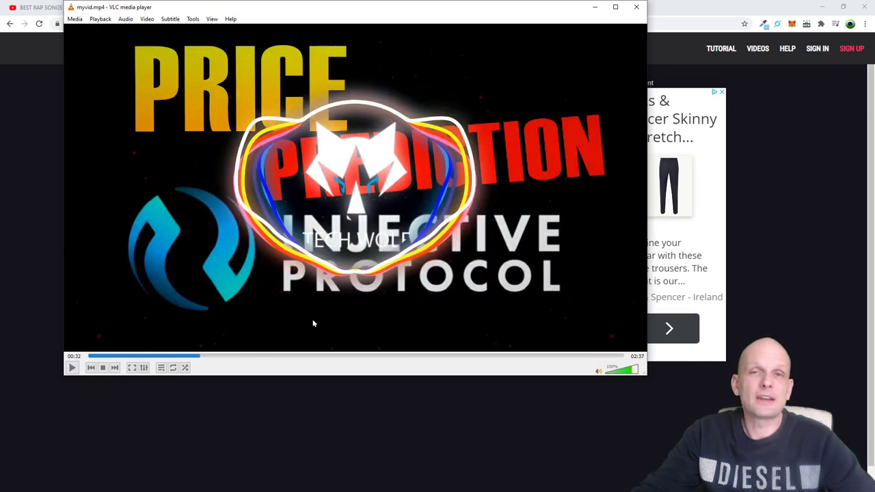